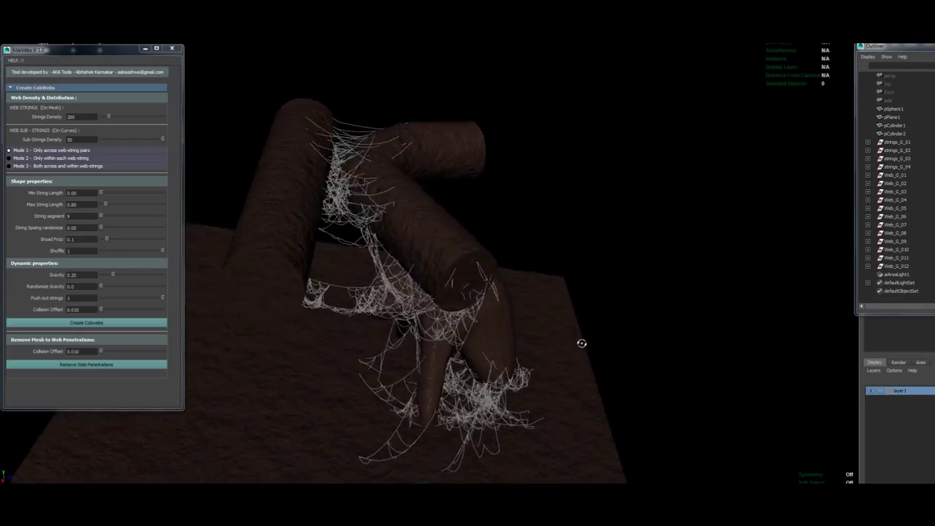
- Orbit around the cobweb-covered branches and spheres for an overview of the scene
mouse_move(581, 343)
alt+mouse_down()
mouse_move(538, 359)
mouse_move(603, 377)
mouse_move(557, 309)
mouse_move(477, 328)
mouse_move(506, 322)
mouse_move(467, 343)
mouse_move(484, 318)
mouse_move(569, 321)
mouse_move(362, 316)
alt+mouse_up()
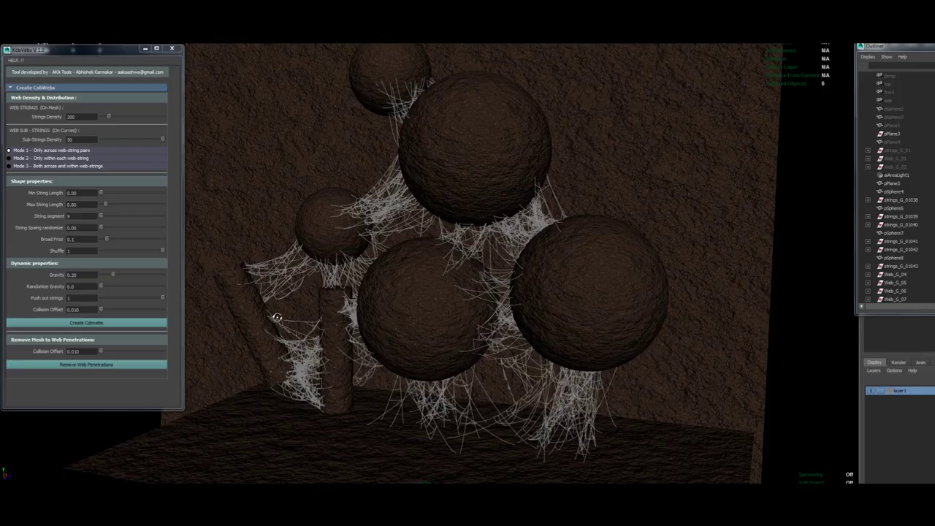
mouse_move(277, 317)
alt+mouse_down()
mouse_move(394, 313)
mouse_move(331, 306)
alt+mouse_up()
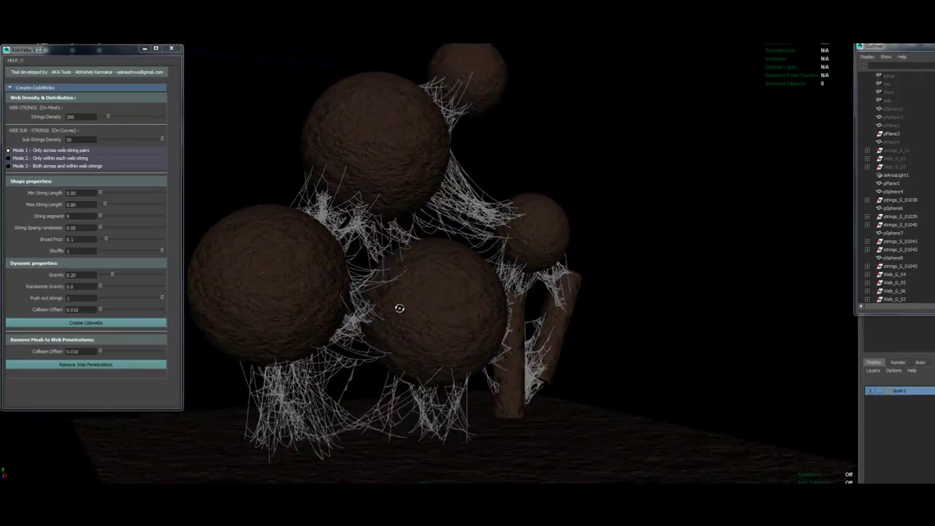
mouse_move(399, 308)
alt+mouse_down()
mouse_move(530, 323)
mouse_move(544, 343)
mouse_move(511, 310)
mouse_move(543, 302)
alt+mouse_up()
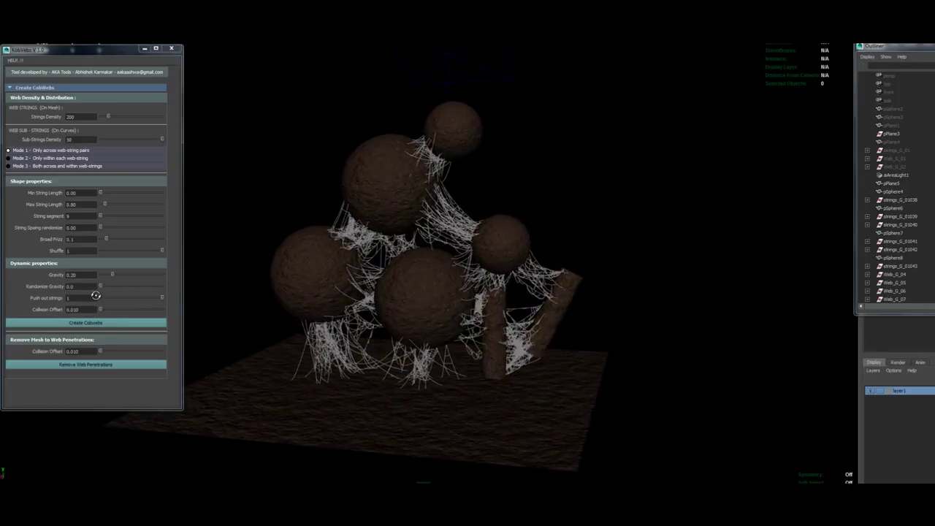
alt+drag(98, 293, 417, 344)
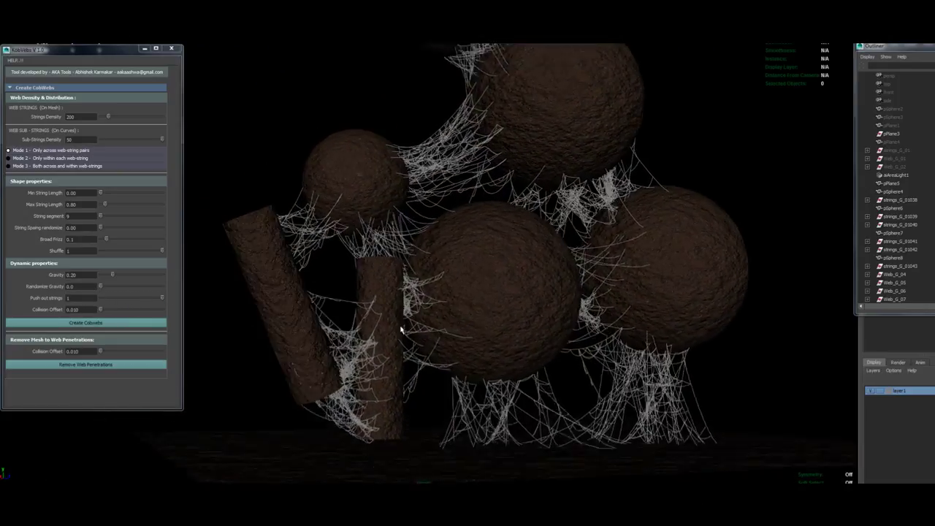
mouse_move(417, 344)
alt+right_down()
mouse_move(487, 372)
mouse_move(475, 377)
alt+right_up()
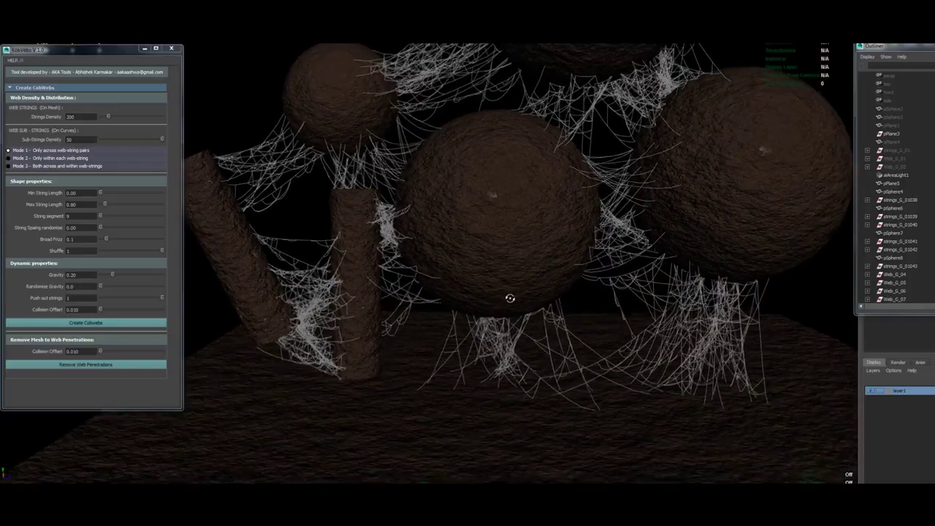
mouse_move(475, 378)
alt+mouse_down()
mouse_move(561, 297)
mouse_move(645, 298)
mouse_move(475, 304)
mouse_move(434, 288)
alt+mouse_up()
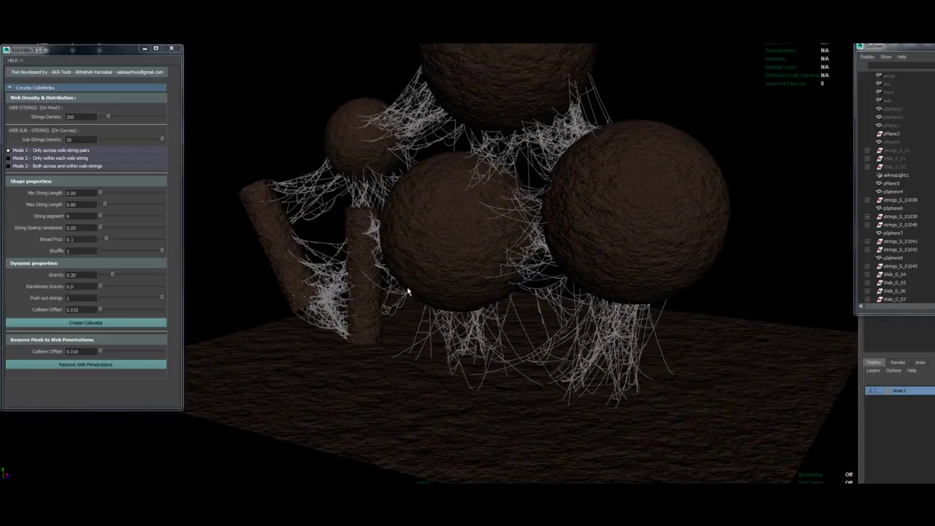
alt+middle_drag(434, 288, 426, 354)
mouse_move(426, 355)
alt+mouse_down()
mouse_move(417, 330)
mouse_move(444, 328)
alt+mouse_up()
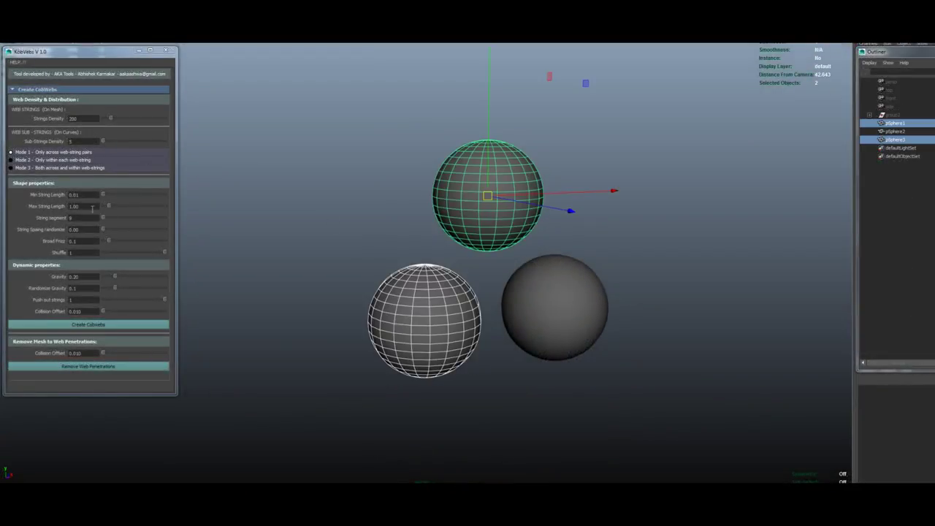
- Create cobwebs on the sphere pairs with Max String Length 10 and Strings Density 430
click(90, 324)
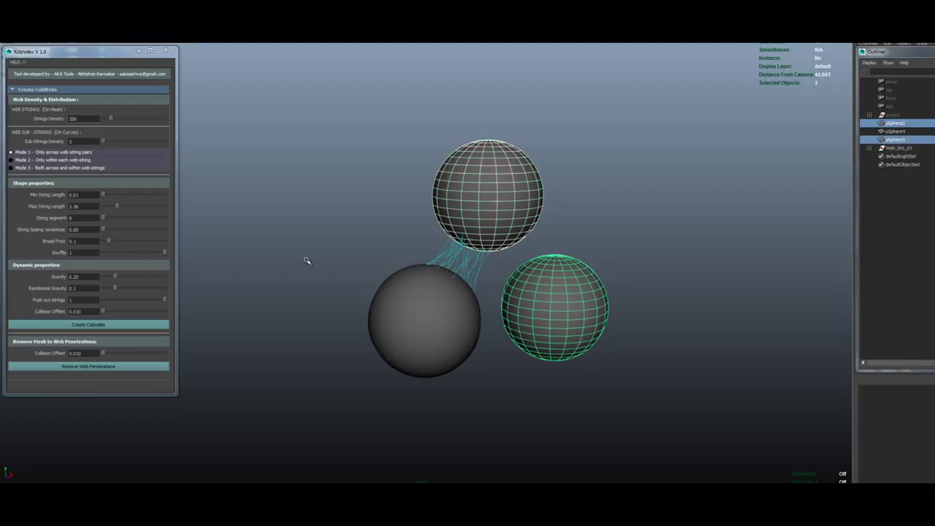
click(132, 208)
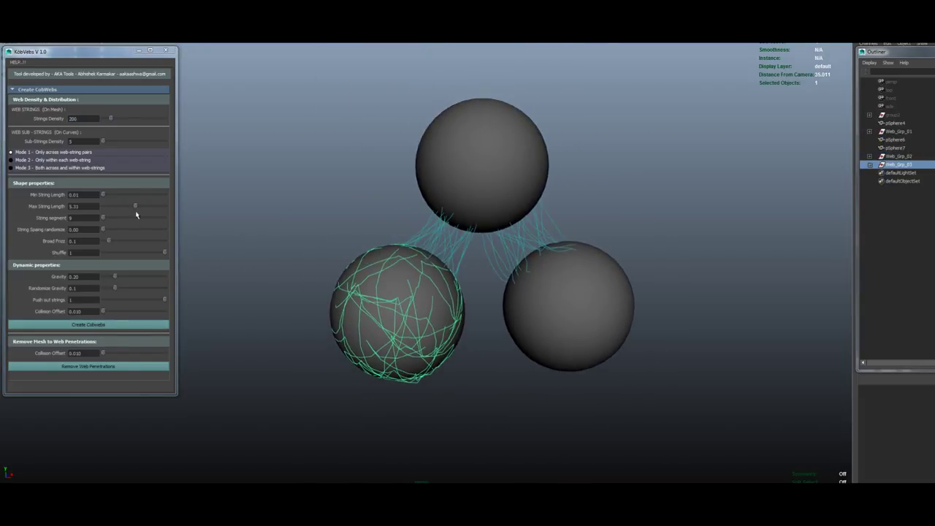
click(102, 324)
drag(110, 118, 120, 117)
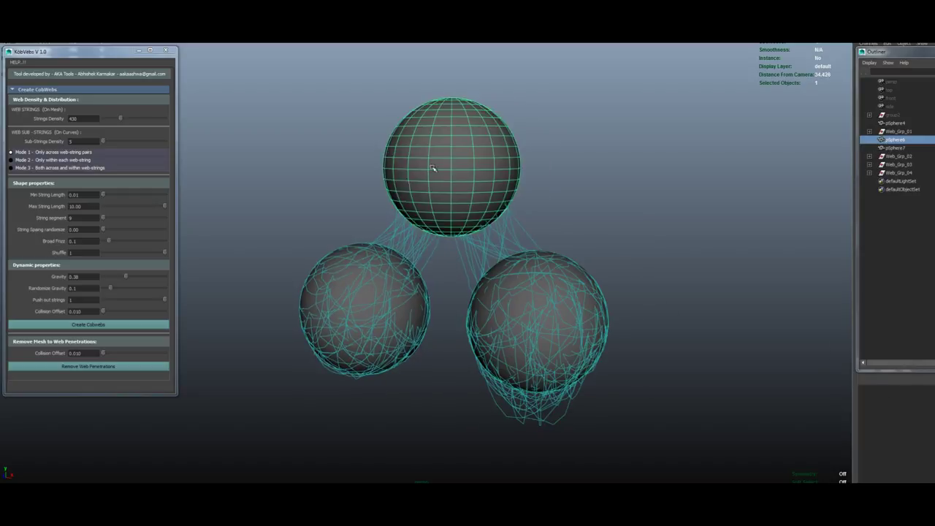
click(475, 173)
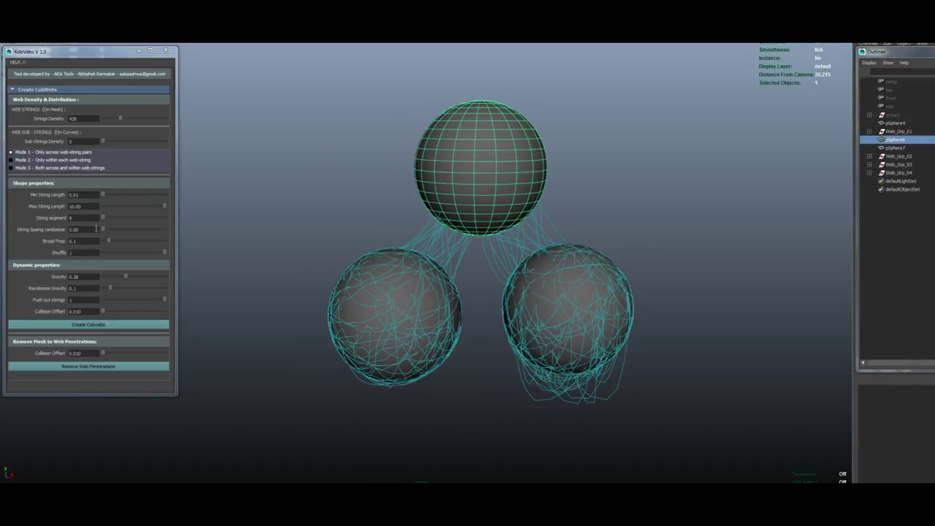
drag(116, 219, 152, 211)
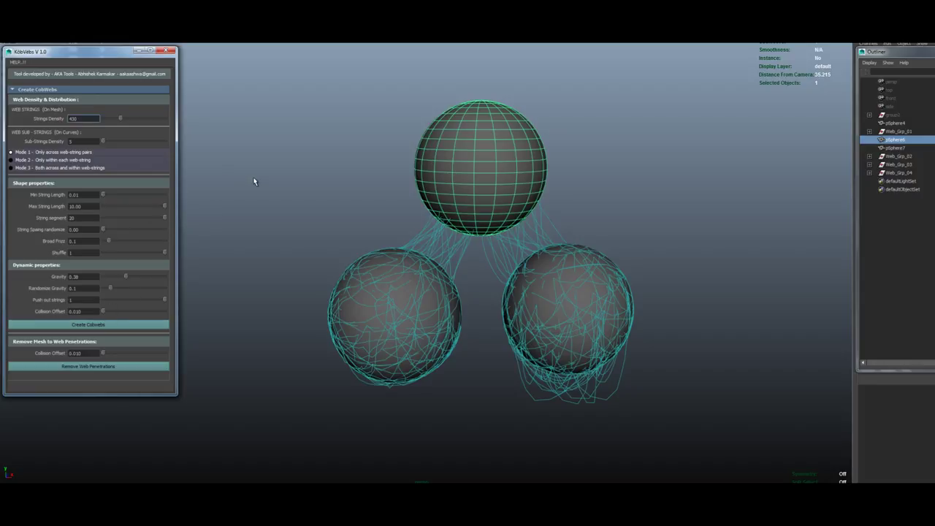
mouse_move(289, 173)
alt+mouse_down()
mouse_move(251, 192)
mouse_move(409, 192)
alt+mouse_up()
- Make the background black and web the two lower spheres with a shorter Max String Length
key(alt+b)
mouse_move(409, 192)
alt+right_down()
mouse_move(388, 209)
mouse_move(487, 254)
alt+right_up()
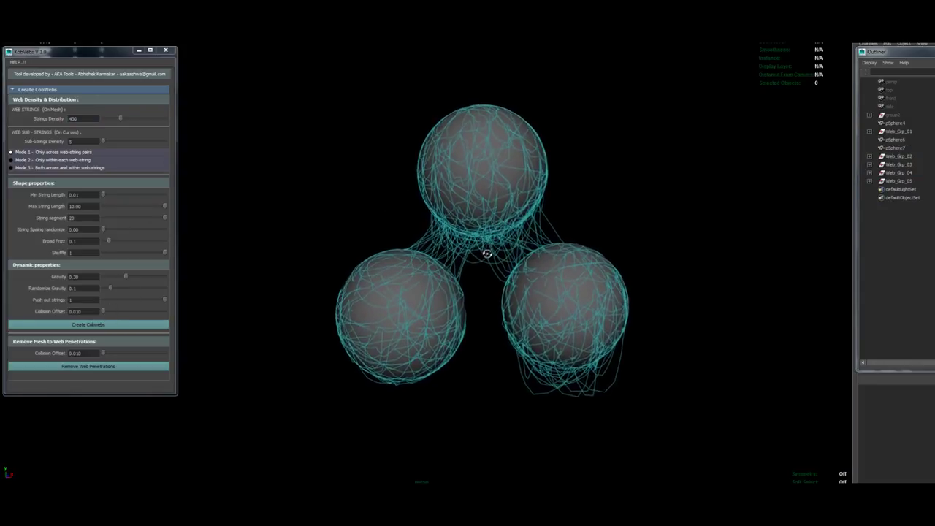
click(406, 306)
shift+click(562, 303)
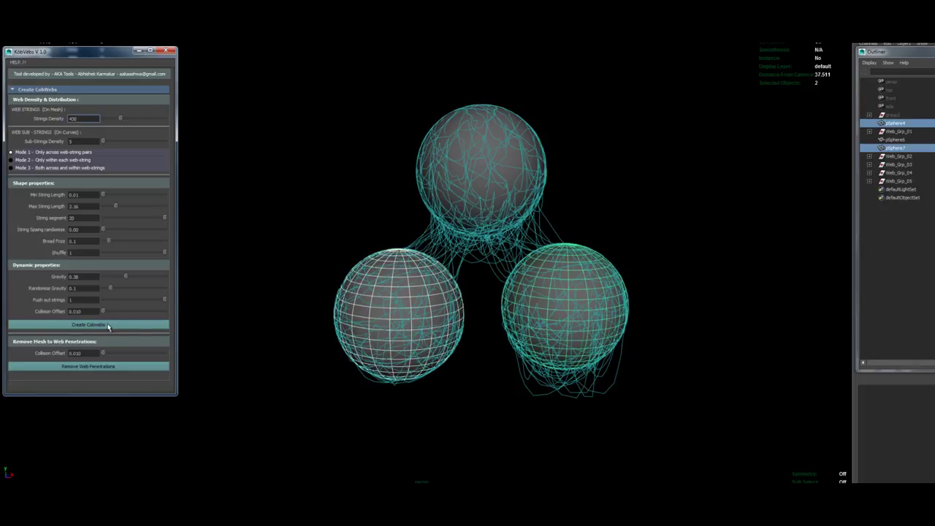
click(108, 325)
key(ctrl+z)
drag(116, 206, 128, 209)
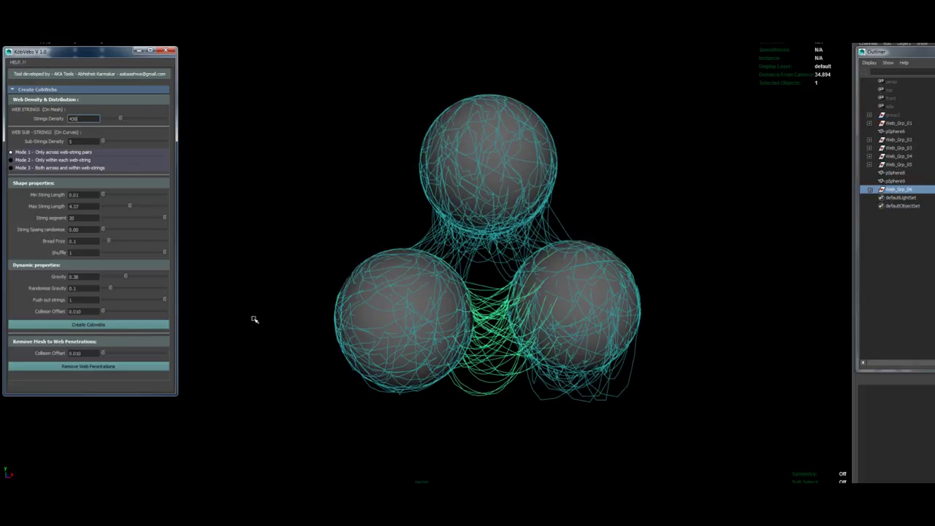
click(253, 319)
- Marquee-select web strings between the spheres and generate sub-string web groups across them
mouse_move(507, 375)
alt+right_down()
mouse_move(576, 317)
mouse_move(377, 382)
mouse_move(495, 387)
alt+right_up()
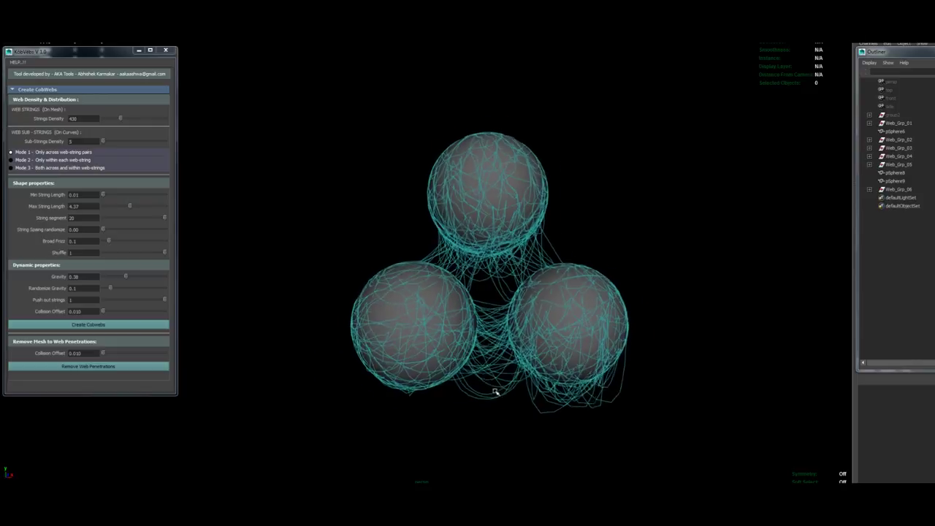
drag(469, 374, 494, 343)
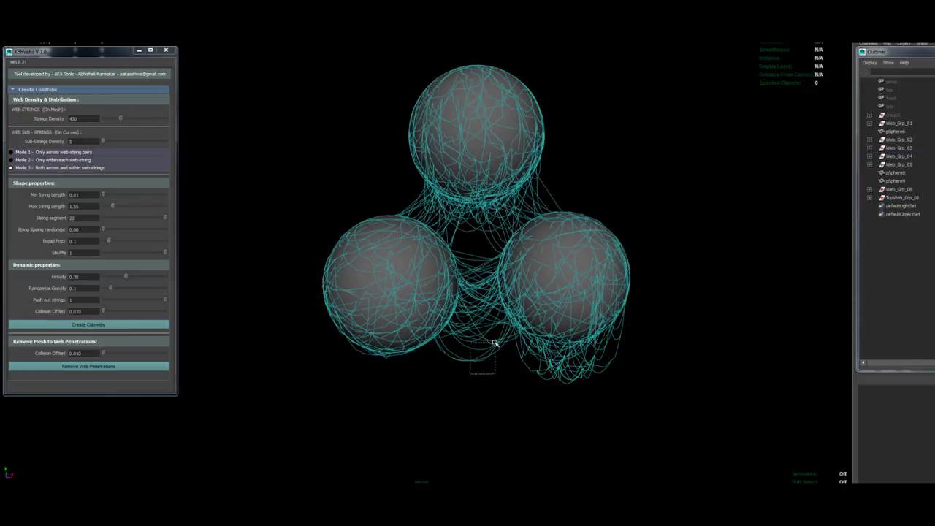
click(100, 326)
drag(365, 378, 409, 356)
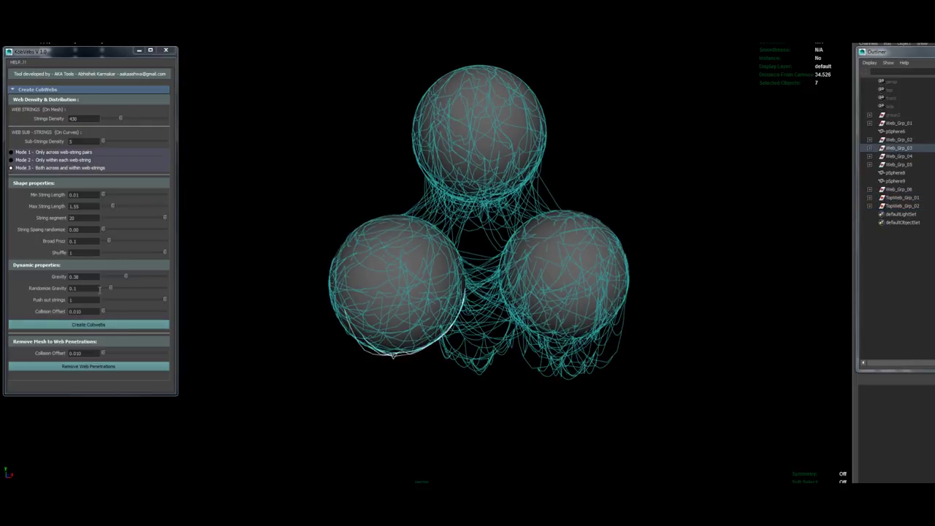
alt+drag(421, 403, 417, 415)
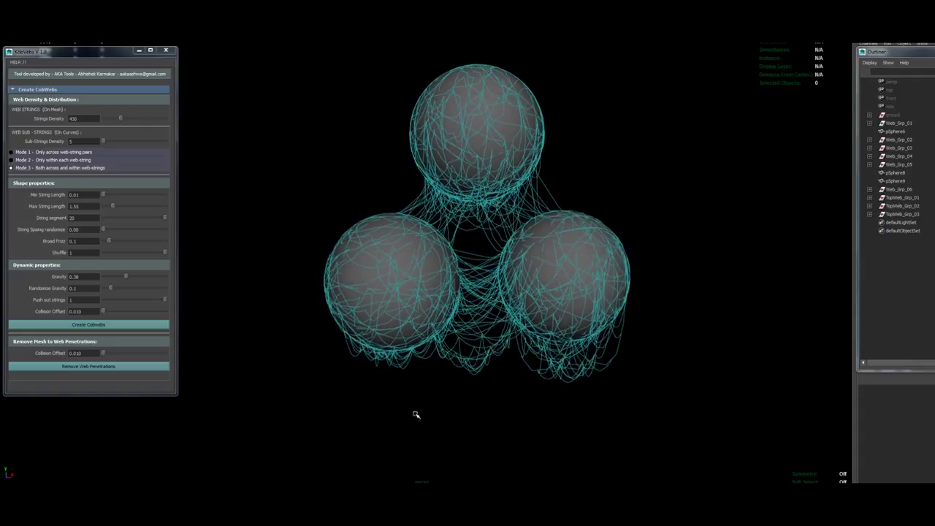
drag(549, 195, 538, 204)
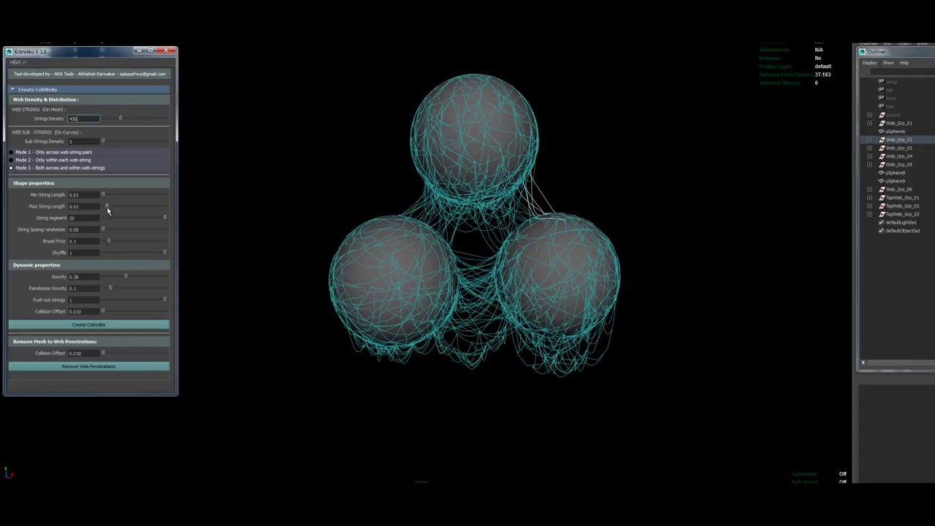
click(107, 326)
- Generate another web group across the strings between the spheres, then clear the selection
click(660, 163)
scroll(340, 215, down, 2)
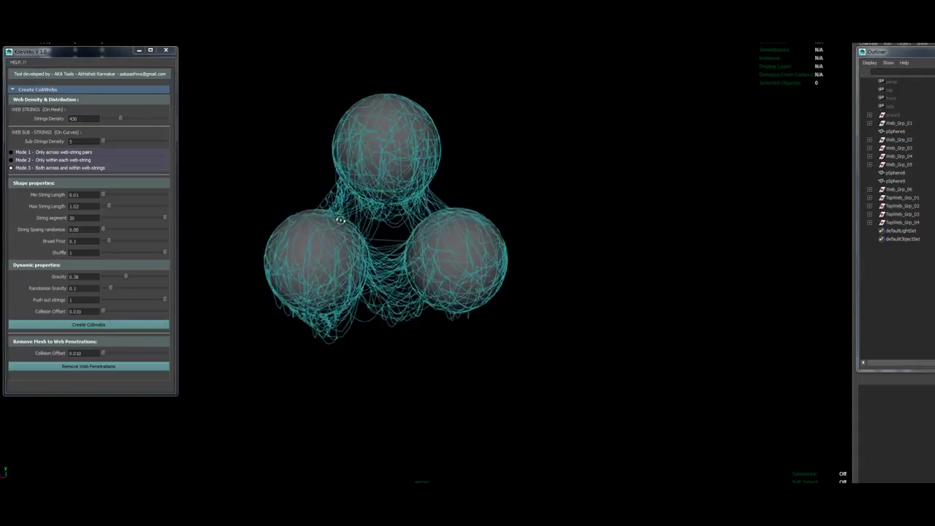
scroll(473, 257, up, 3)
mouse_move(351, 210)
mouse_down()
mouse_move(399, 239)
mouse_move(438, 236)
mouse_up()
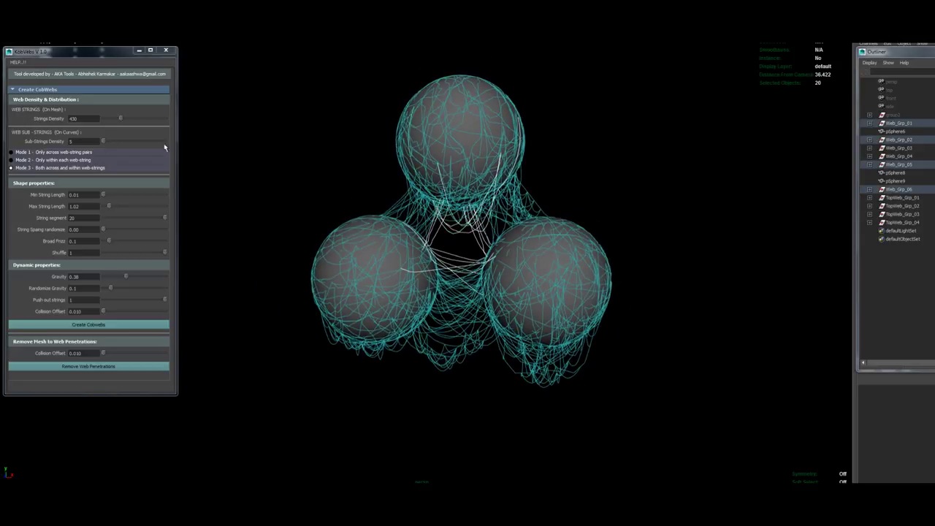
click(256, 255)
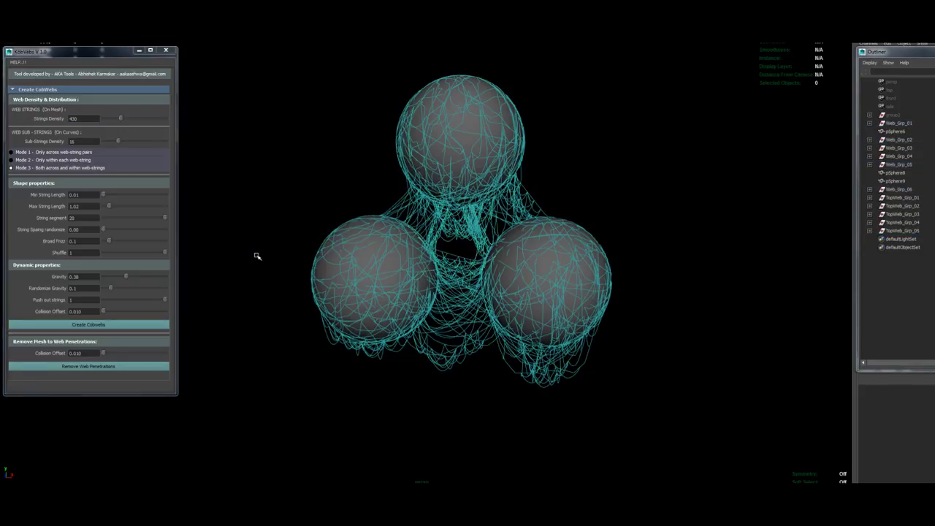
scroll(263, 305, down, 3)
mouse_move(262, 305)
alt+mouse_down()
mouse_move(567, 355)
mouse_move(512, 304)
alt+mouse_up()
mouse_move(513, 305)
alt+right_down()
mouse_move(365, 317)
mouse_move(374, 321)
alt+right_up()
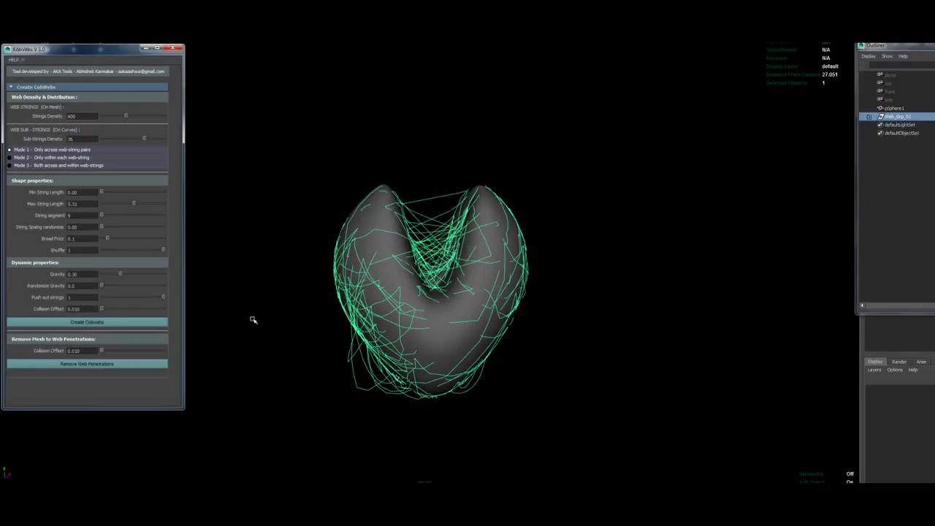
- Deselect and pull back to view Web_Grp_0701 bridging the two spheres
click(252, 320)
alt+drag(257, 286, 437, 285)
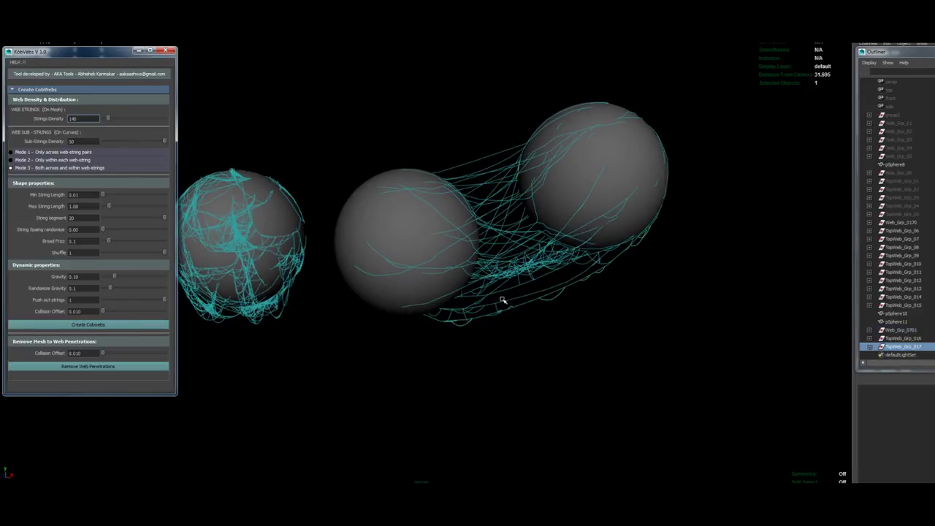
- Create TopWeb_Grp_018 between the two spheres and orbit to inspect the new strings
click(94, 324)
mouse_move(219, 329)
alt+mouse_down()
mouse_move(303, 333)
mouse_move(362, 183)
alt+mouse_up()
scroll(303, 334, up, 3)
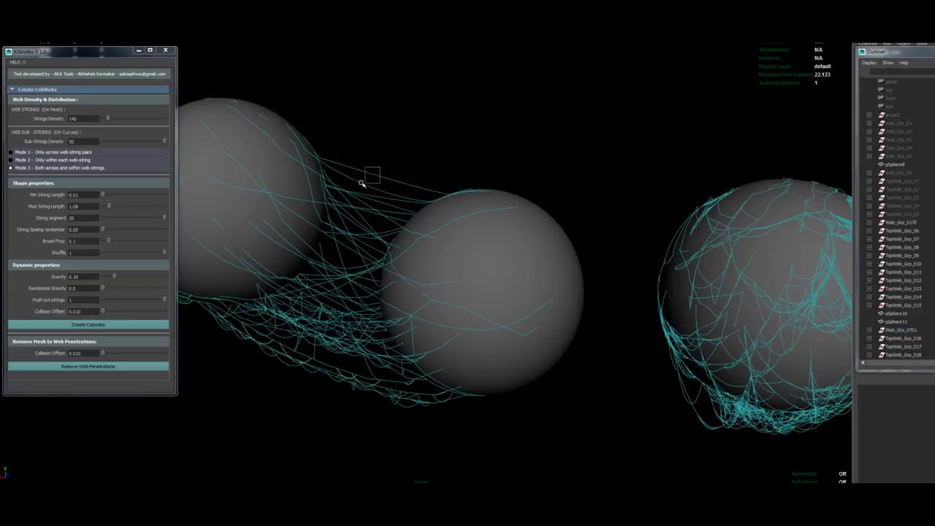
alt+drag(434, 209, 484, 224)
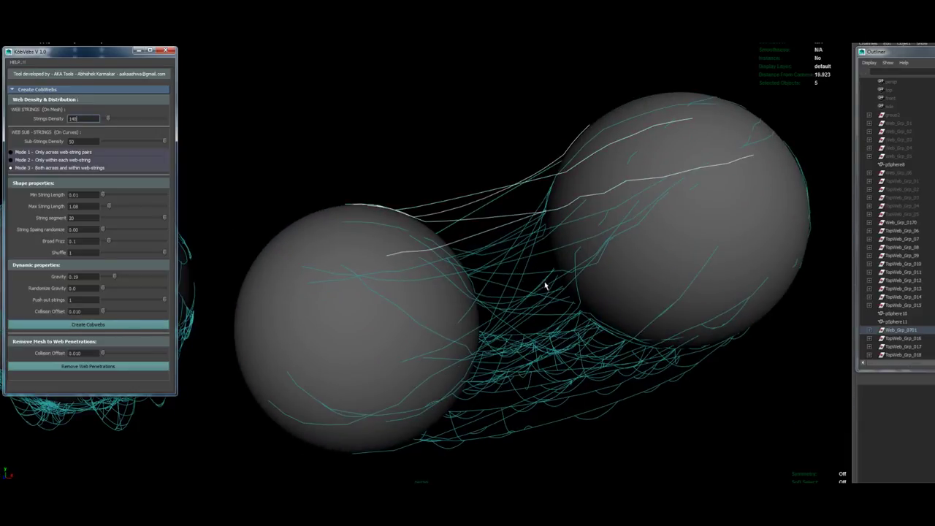
scroll(545, 286, down, 5)
mouse_move(223, 302)
alt+mouse_down()
mouse_move(526, 365)
mouse_move(382, 292)
mouse_move(402, 209)
mouse_move(363, 270)
mouse_move(183, 313)
alt+mouse_up()
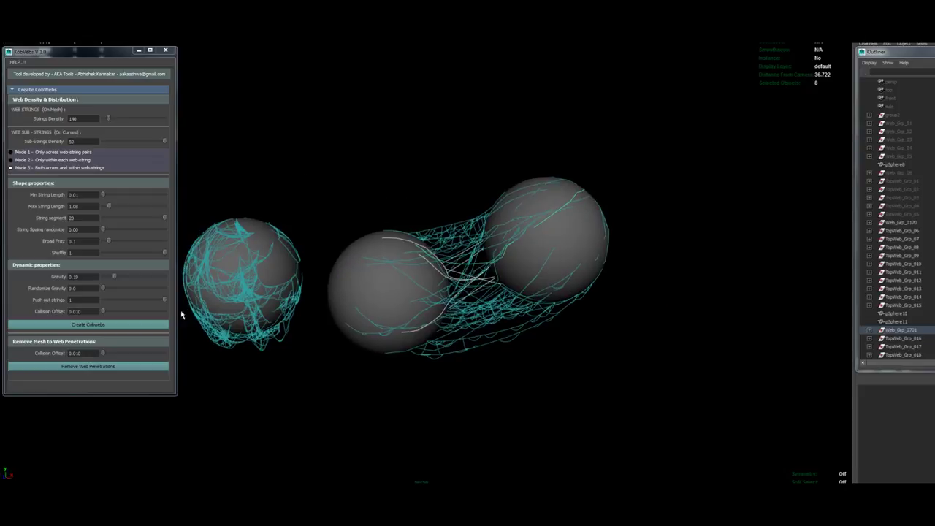
mouse_move(475, 150)
alt+mouse_down()
mouse_move(248, 188)
mouse_move(518, 221)
mouse_move(409, 236)
mouse_move(596, 263)
mouse_move(576, 197)
mouse_move(664, 275)
mouse_move(411, 171)
alt+mouse_up()
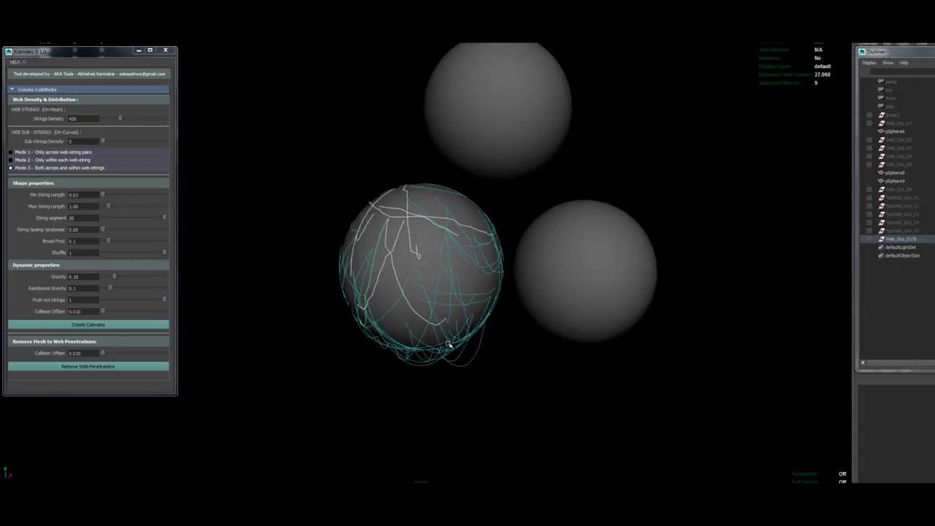
- Generate cobwebs at Sub-Strings Density 7 and remove strings penetrating the sphere
click(102, 329)
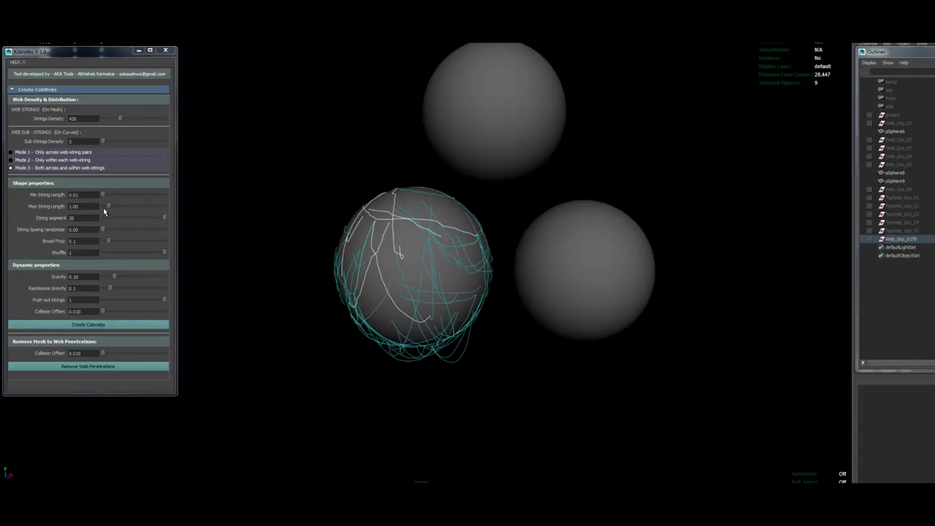
drag(102, 141, 107, 142)
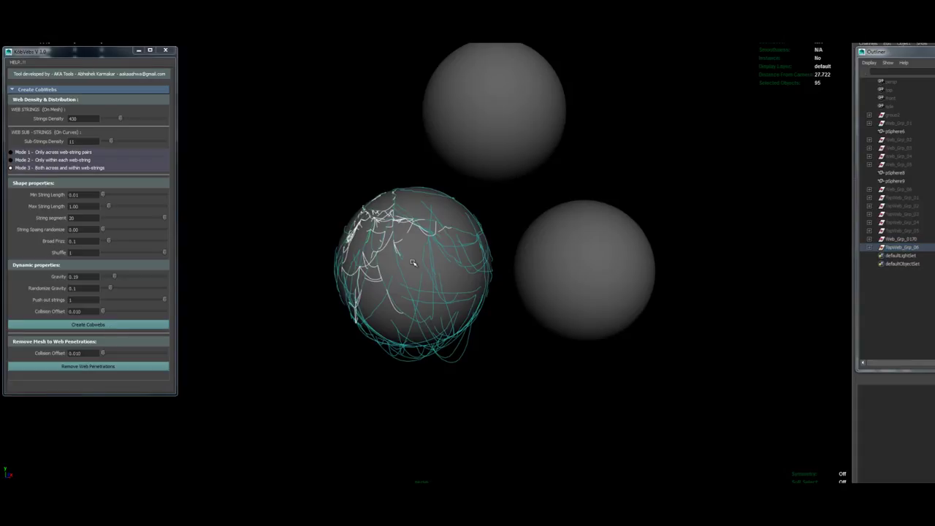
shift+click(414, 256)
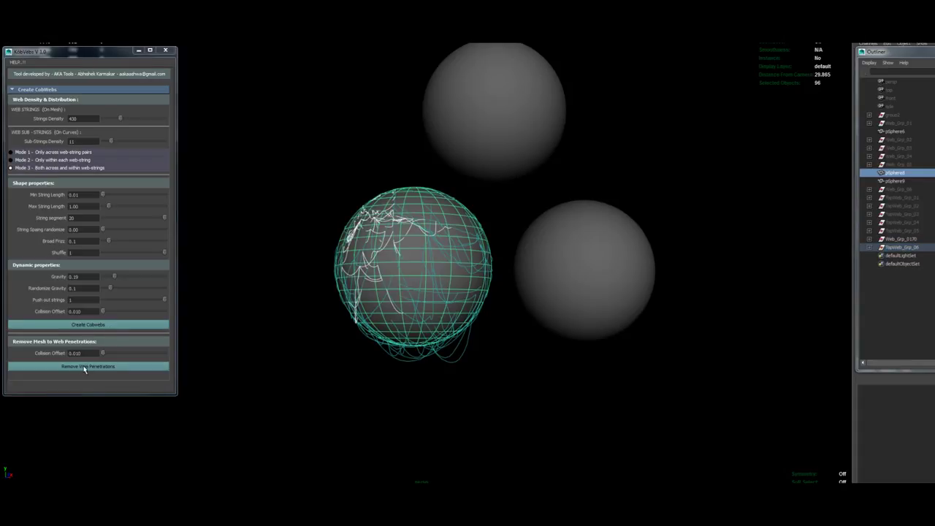
click(84, 366)
- Select the web groups and curves wrapped around the sphere
mouse_move(422, 219)
alt+mouse_down()
mouse_move(522, 268)
mouse_move(378, 268)
mouse_move(479, 270)
mouse_move(585, 295)
mouse_move(429, 333)
alt+mouse_up()
shift+click(479, 274)
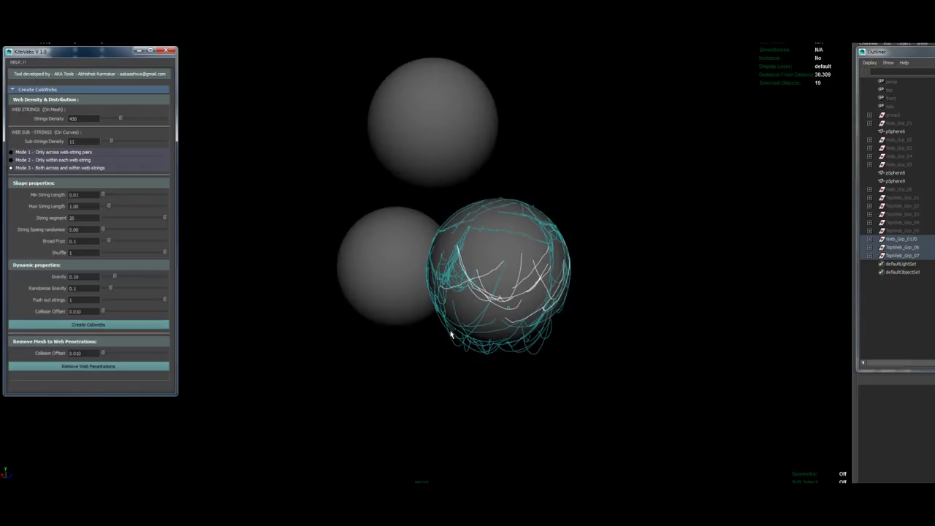
mouse_move(485, 334)
mouse_down()
mouse_move(451, 338)
mouse_move(493, 330)
mouse_up()
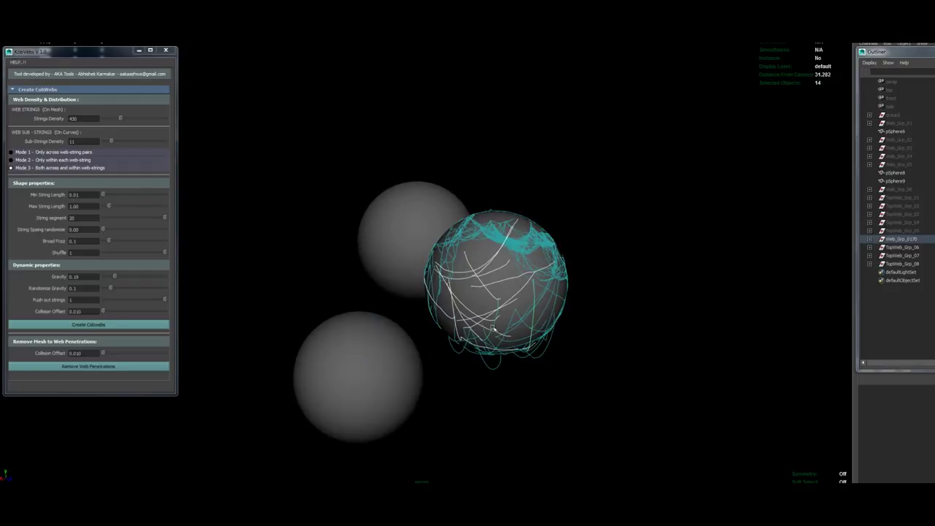
mouse_move(333, 252)
alt+mouse_down()
mouse_move(324, 294)
mouse_move(411, 267)
mouse_move(380, 306)
alt+mouse_up()
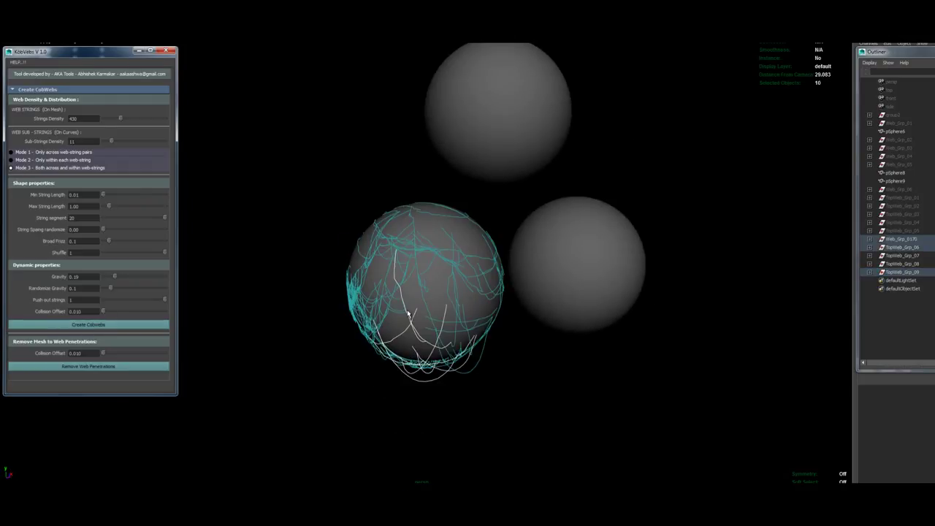
mouse_move(444, 272)
alt+mouse_down()
mouse_move(426, 119)
mouse_move(346, 173)
mouse_move(438, 365)
mouse_move(445, 339)
mouse_move(401, 290)
mouse_move(359, 340)
mouse_move(416, 183)
mouse_move(407, 241)
alt+mouse_up()
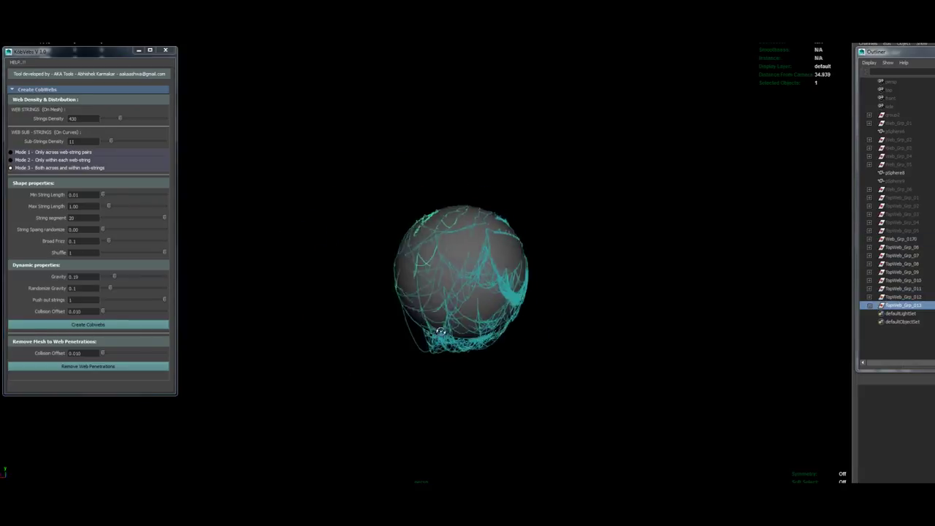
mouse_move(492, 341)
alt+mouse_down()
mouse_move(547, 231)
mouse_move(546, 323)
mouse_move(453, 325)
alt+mouse_up()
mouse_move(379, 355)
alt+mouse_down()
mouse_move(361, 365)
mouse_move(338, 75)
alt+mouse_up()
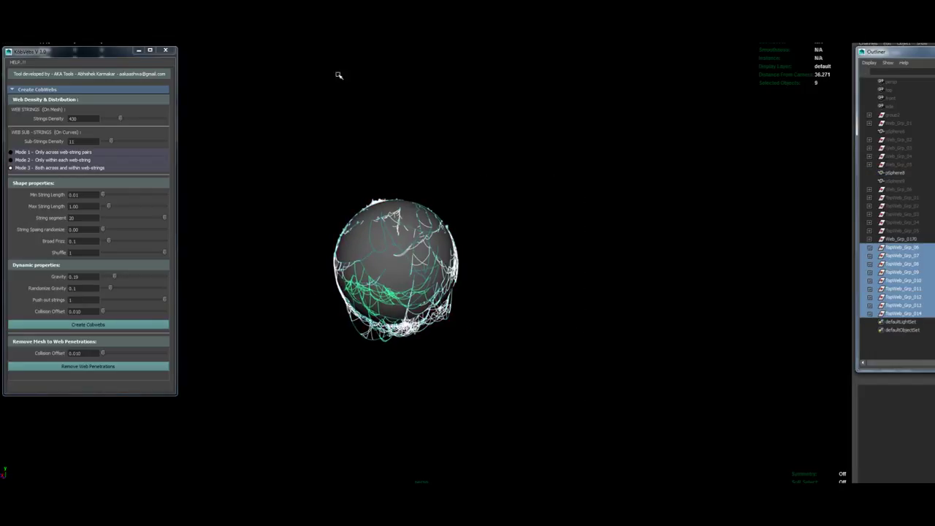
- Isolate the webbed sphere and frame it larger in the view
key(ctrl+1)
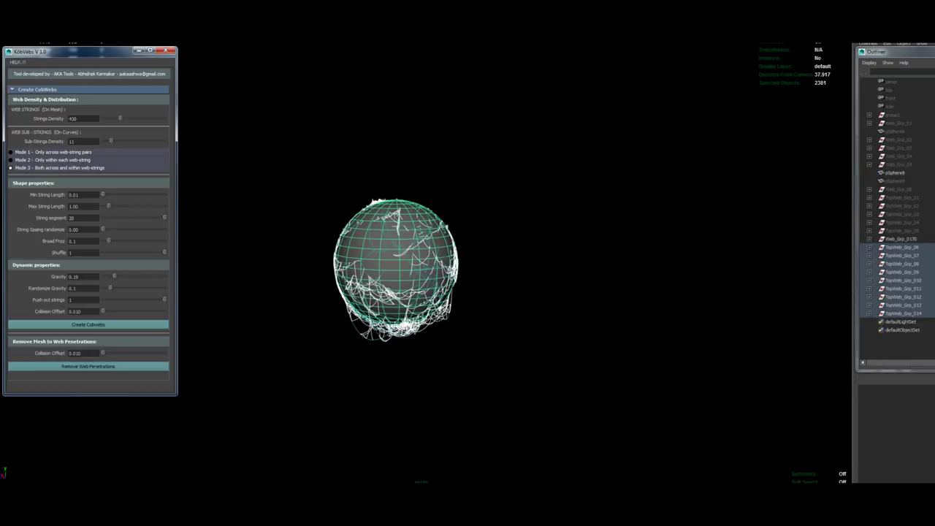
click(328, 169)
alt+middle_drag(328, 169, 511, 300)
alt+drag(512, 300, 314, 277)
alt+right_drag(313, 278, 465, 301)
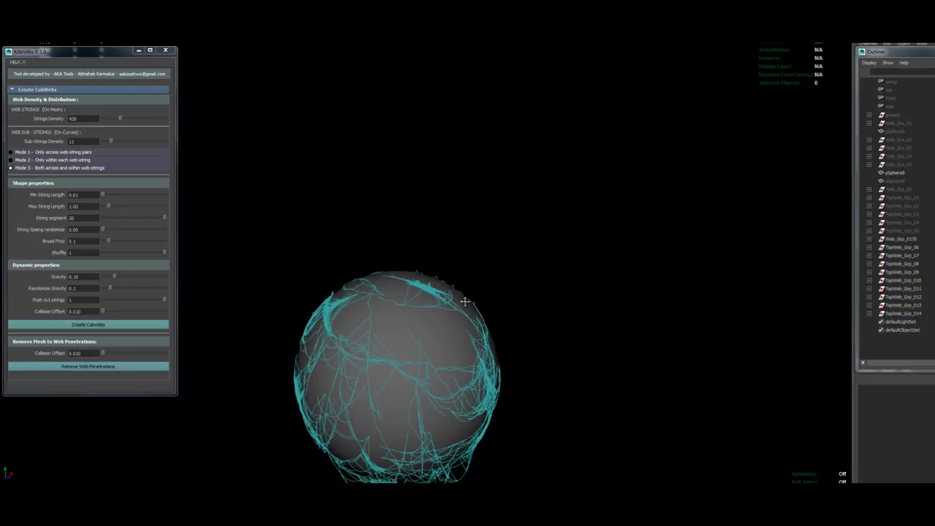
- Select the sphere with a web string and generate another cobweb layer
click(465, 301)
click(420, 338)
click(123, 325)
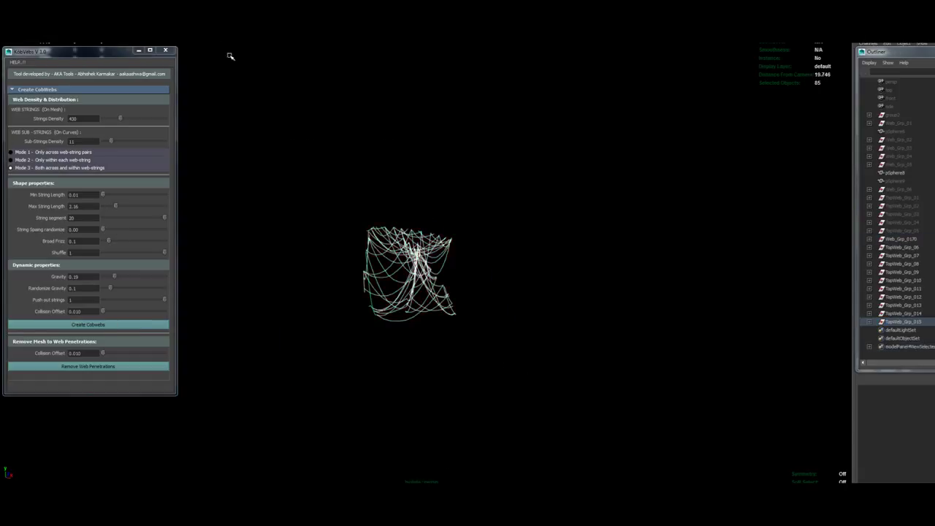
click(69, 365)
scroll(355, 327, down, 3)
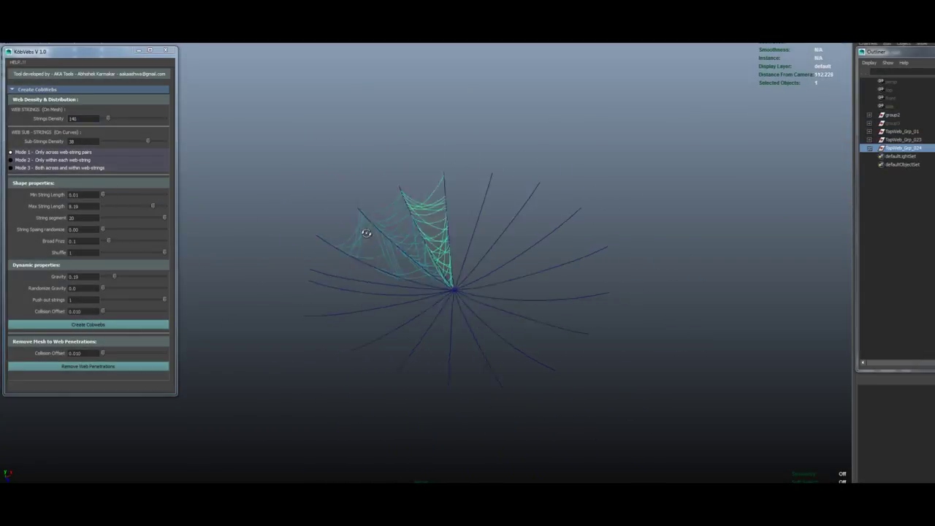
- Web the selected curves, trying String Spacing randomize 0.02 and 0.15 before settling on 0.10
alt+drag(366, 233, 515, 187)
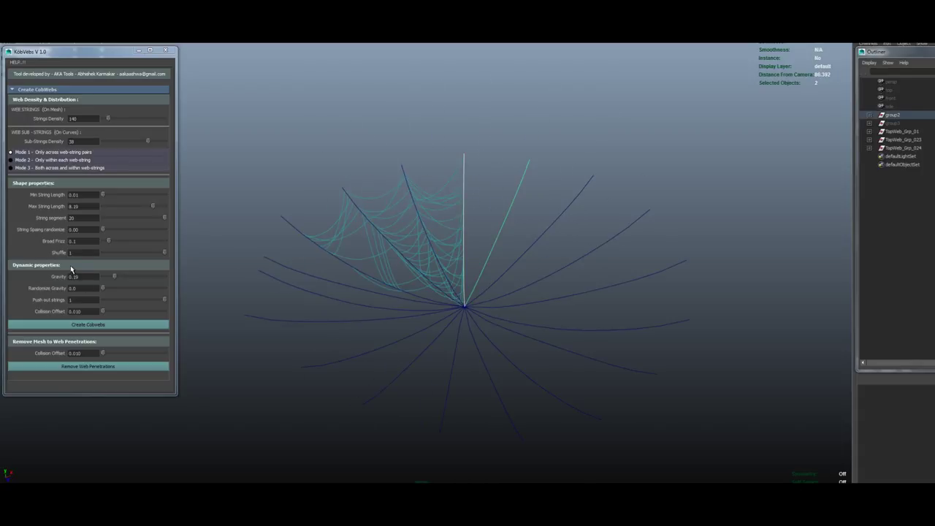
click(89, 324)
drag(104, 231, 148, 229)
click(88, 324)
click(108, 324)
click(100, 324)
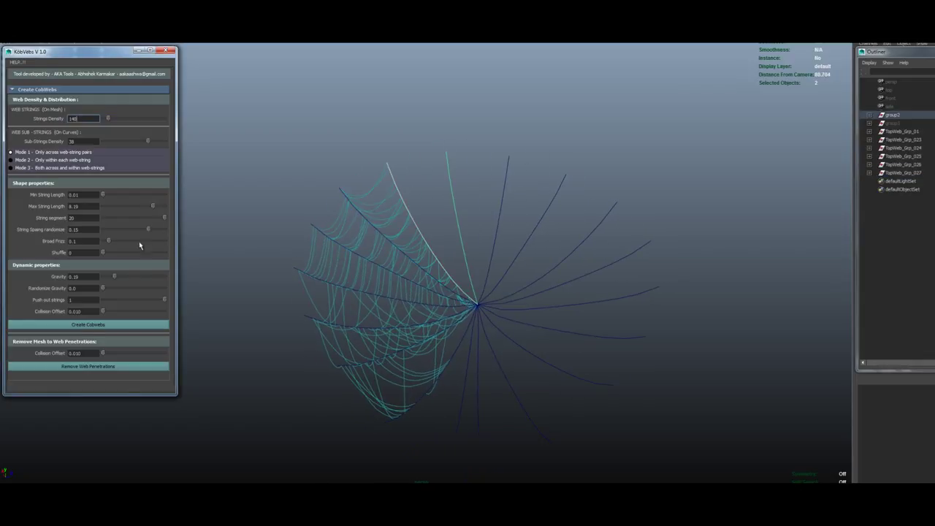
drag(148, 229, 124, 230)
click(115, 324)
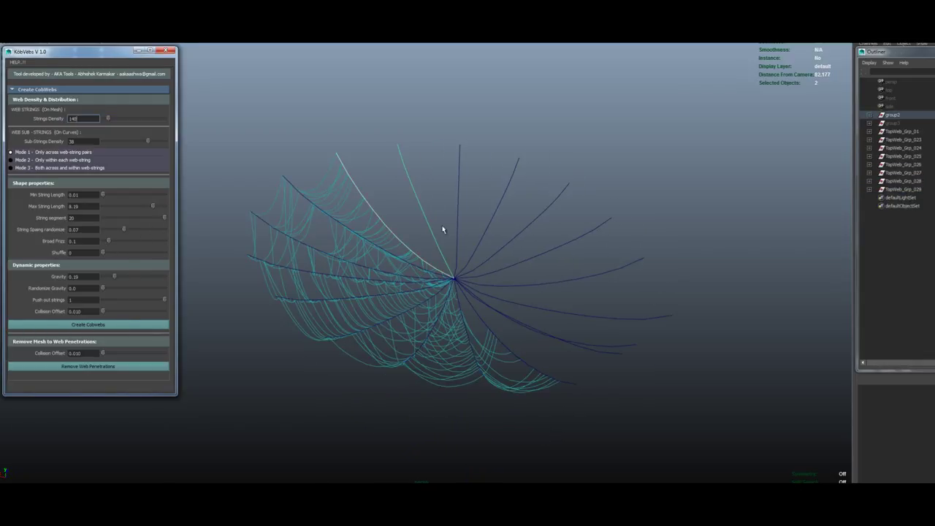
key(Return)
- Web the next curve pairs using Sub-Strings Density 26, 20 and 10 with spacing randomness 0.04
click(132, 142)
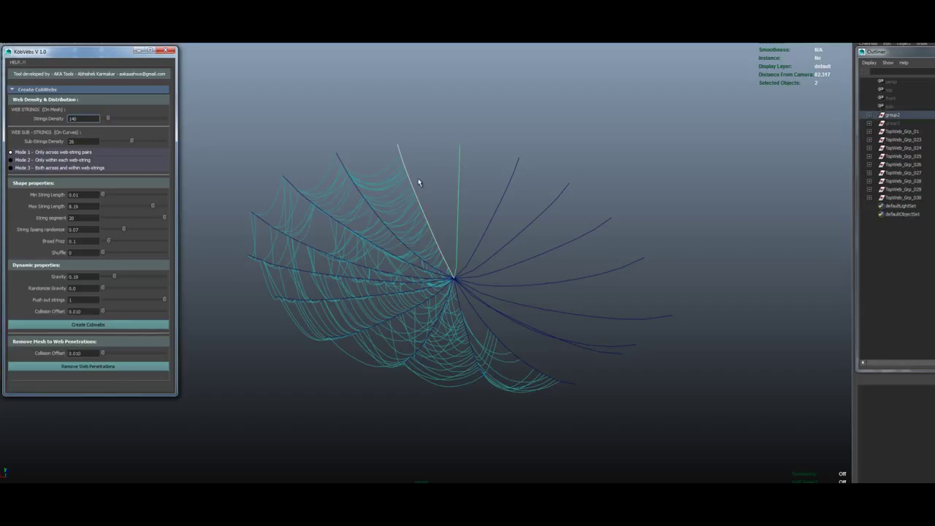
drag(123, 230, 115, 230)
click(87, 324)
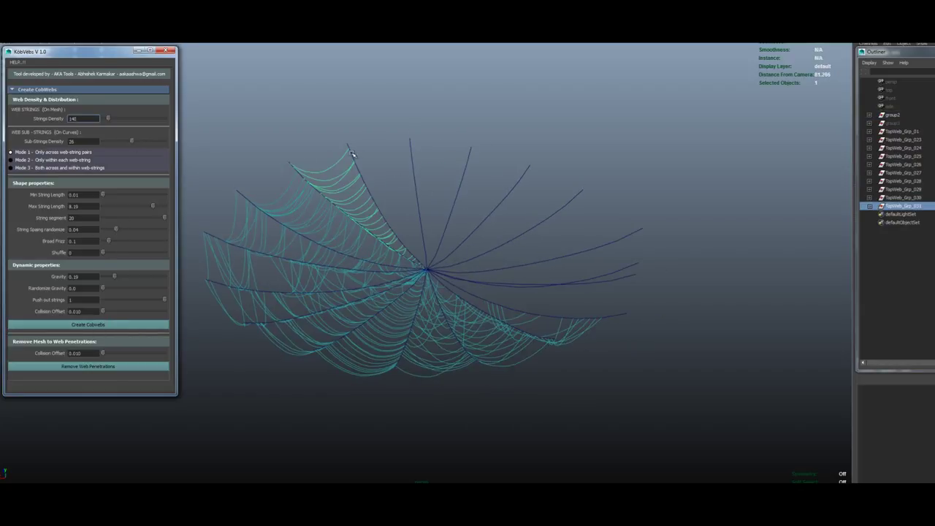
click(351, 154)
click(121, 141)
click(118, 324)
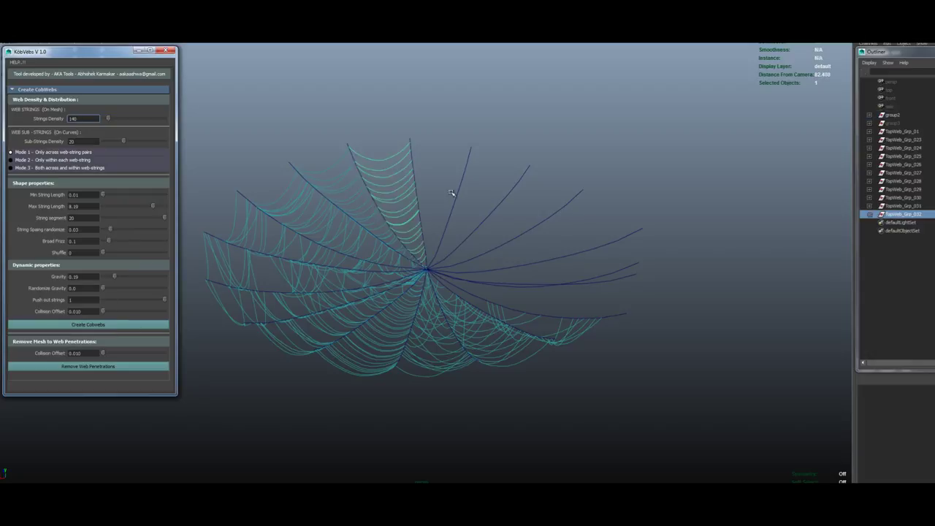
click(371, 157)
click(111, 142)
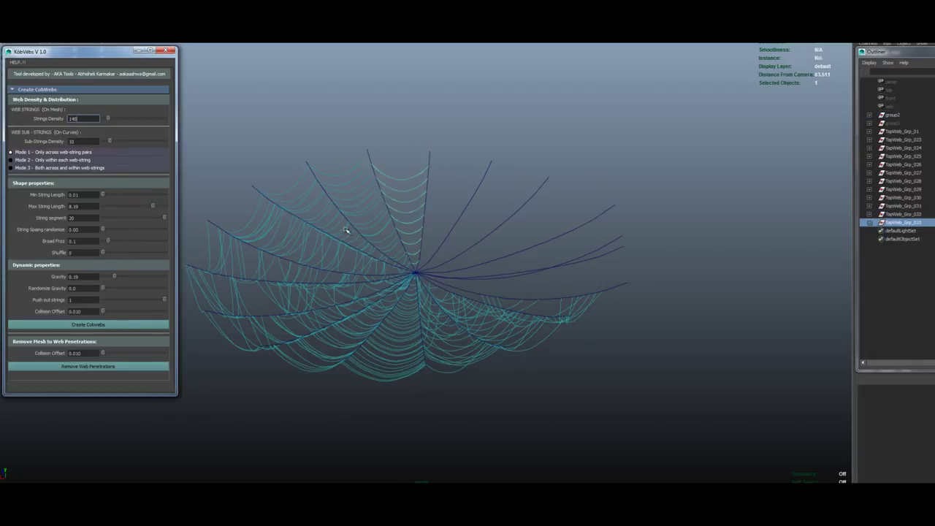
mouse_move(346, 230)
alt+mouse_down()
mouse_move(375, 292)
mouse_move(481, 220)
alt+mouse_up()
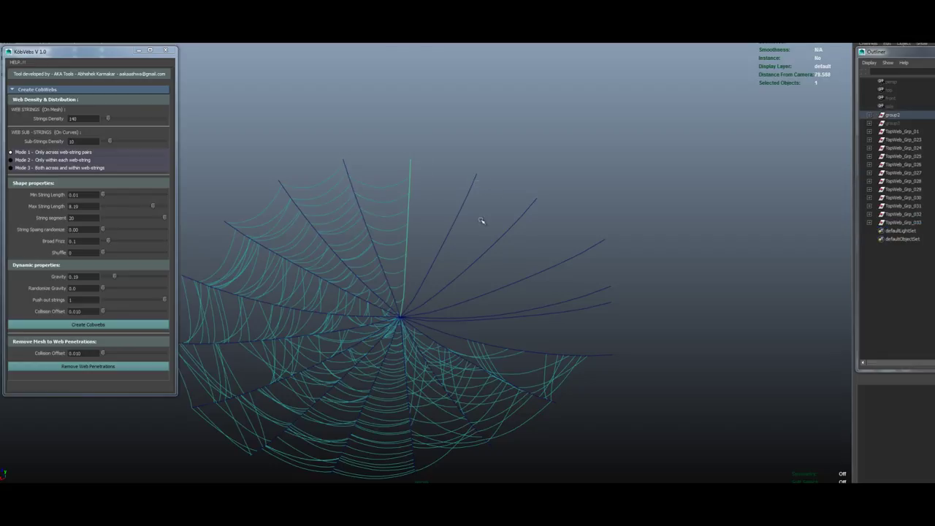
click(98, 325)
- Generate more web sections with Sub-Strings Density 16 and Min String Length 1.75
click(117, 141)
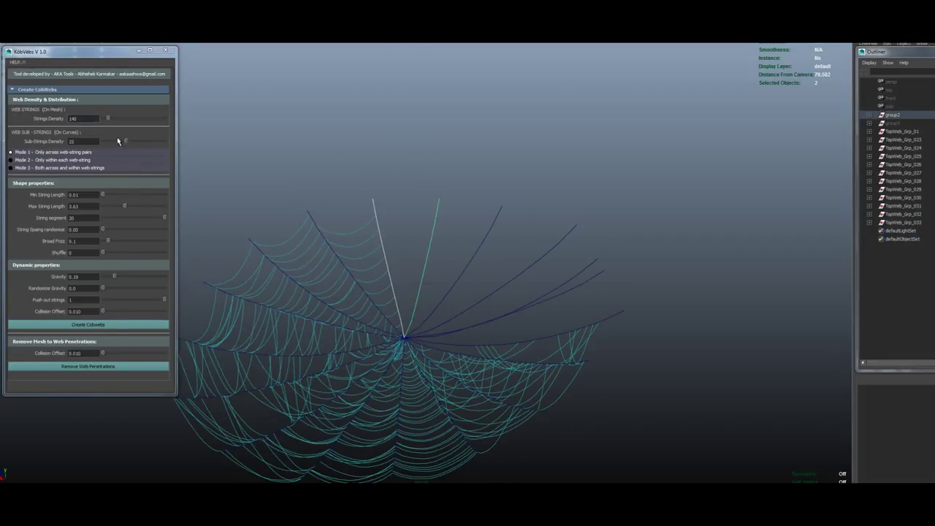
alt+drag(333, 286, 459, 225)
click(94, 324)
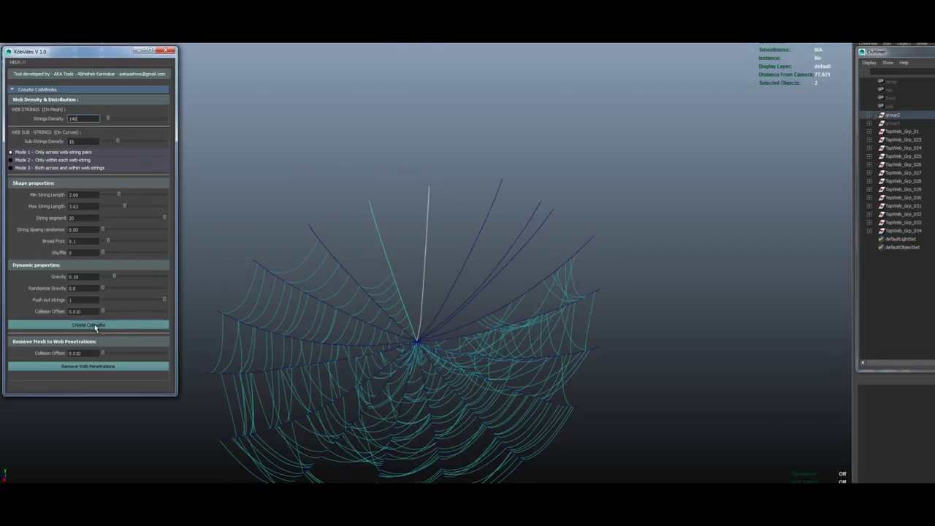
mouse_move(125, 206)
mouse_down()
mouse_move(152, 206)
mouse_move(114, 196)
mouse_up()
click(95, 324)
click(111, 324)
shift+click(420, 296)
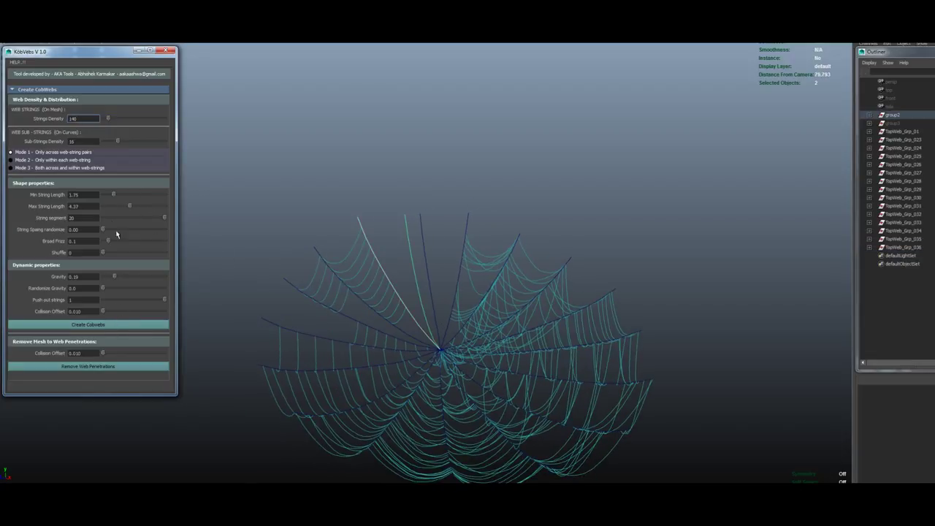
drag(106, 230, 119, 230)
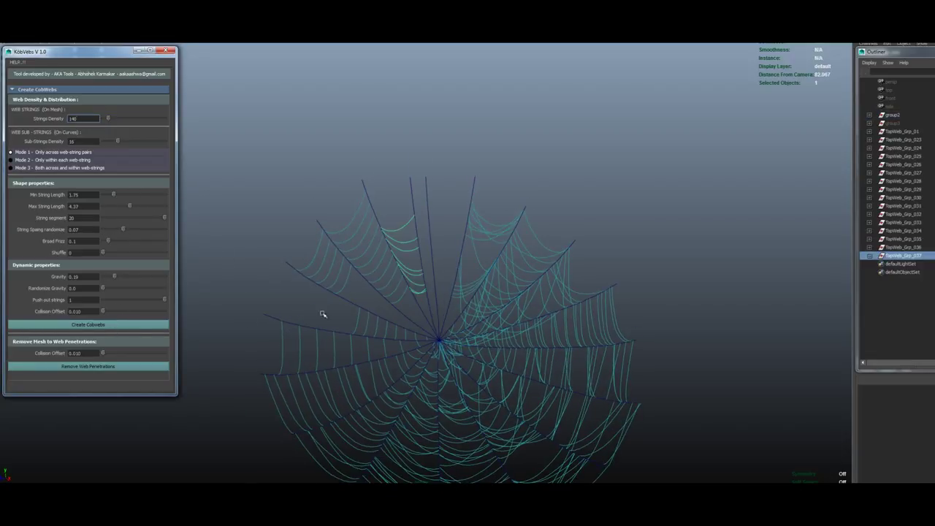
- Add a denser web section at Sub-Strings Density 29, then deselect and inspect the finished web
alt+drag(322, 313, 429, 202)
click(53, 325)
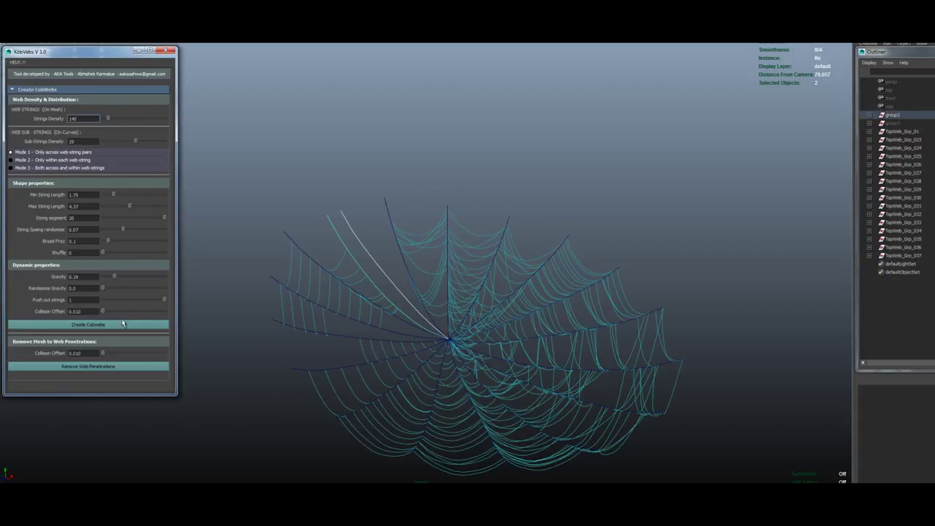
drag(118, 141, 135, 140)
alt+drag(409, 241, 293, 314)
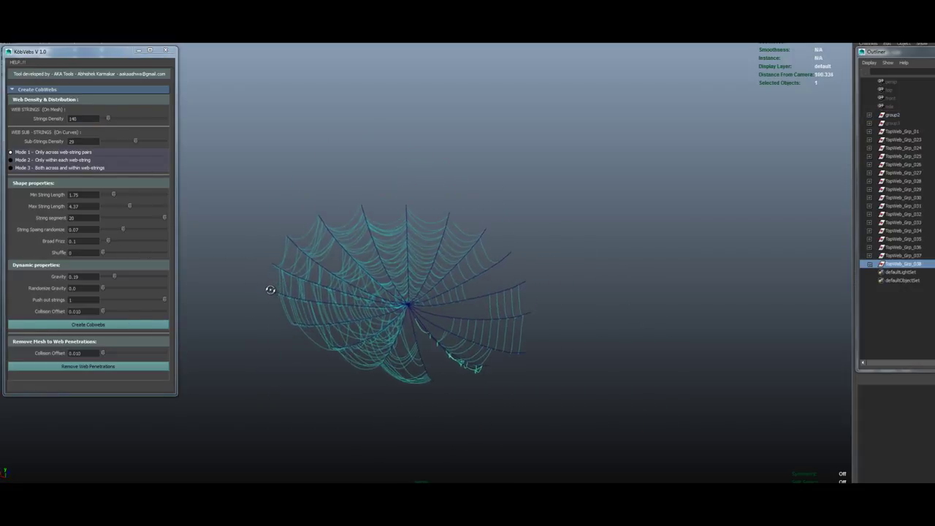
click(271, 282)
mouse_move(271, 281)
alt+mouse_down()
mouse_move(391, 209)
mouse_move(299, 229)
mouse_move(226, 202)
mouse_move(372, 273)
mouse_move(409, 220)
mouse_move(506, 270)
alt+mouse_up()
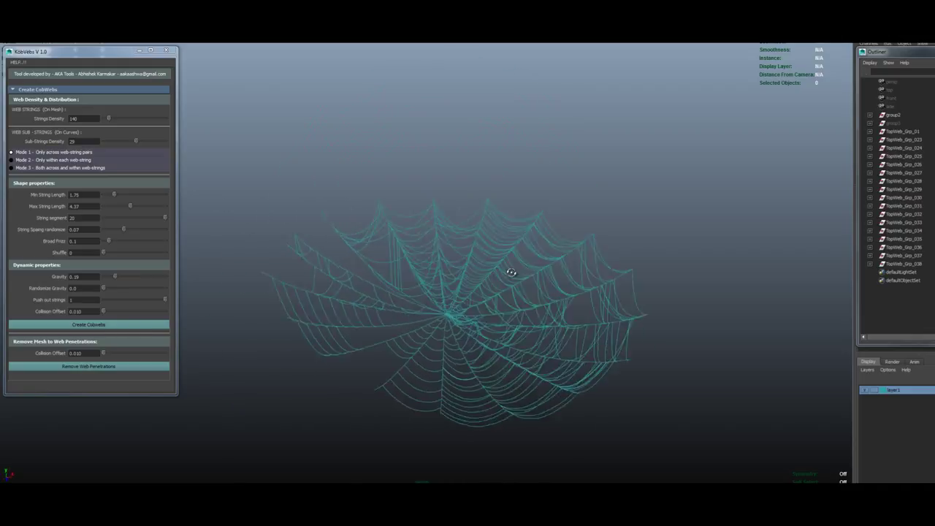
- Web the two curves with Max String Length 6.51, Min 0.01, spanning across and within strings
drag(131, 211, 143, 207)
click(111, 322)
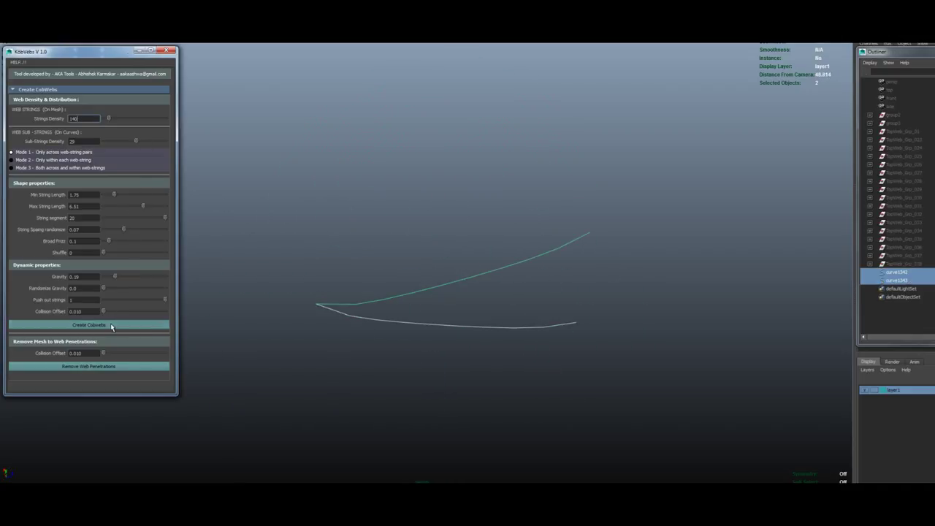
click(12, 167)
click(89, 324)
mouse_move(223, 326)
alt+mouse_down()
mouse_move(334, 348)
mouse_move(380, 343)
alt+mouse_up()
drag(114, 194, 103, 194)
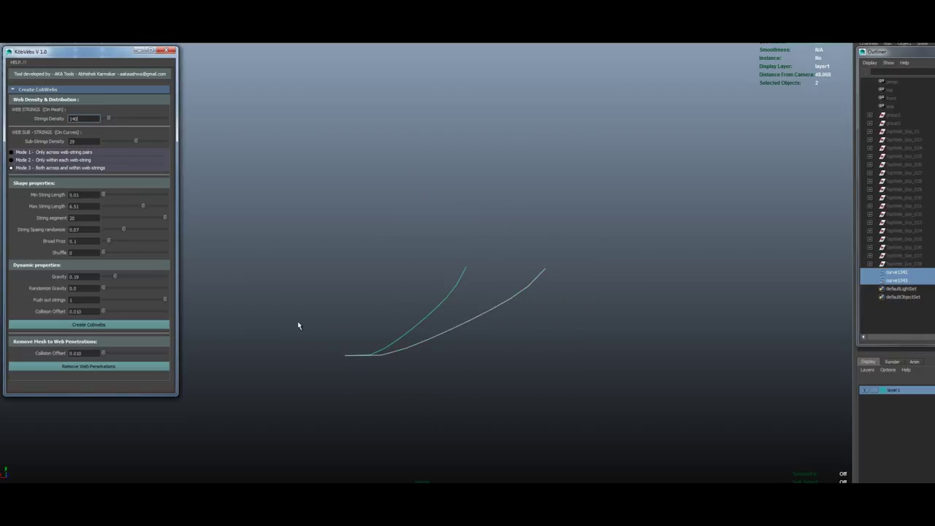
mouse_move(300, 344)
alt+mouse_down()
mouse_move(507, 355)
mouse_move(402, 378)
mouse_move(197, 339)
mouse_move(409, 340)
mouse_move(390, 329)
mouse_move(390, 351)
mouse_move(372, 334)
alt+mouse_up()
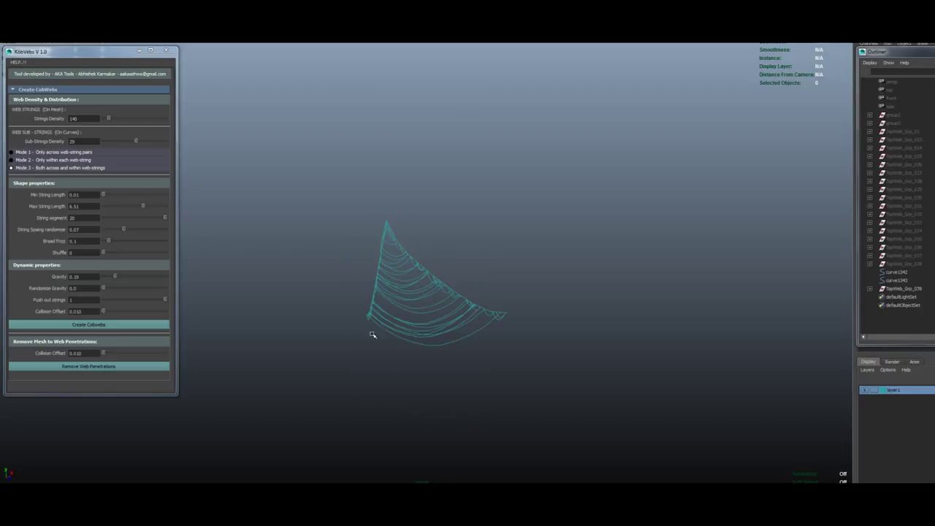
click(373, 333)
- Regenerate the sagging web with Randomize Gravity 0.1, Gravity 0.37 and Max String Length 0.55
click(113, 288)
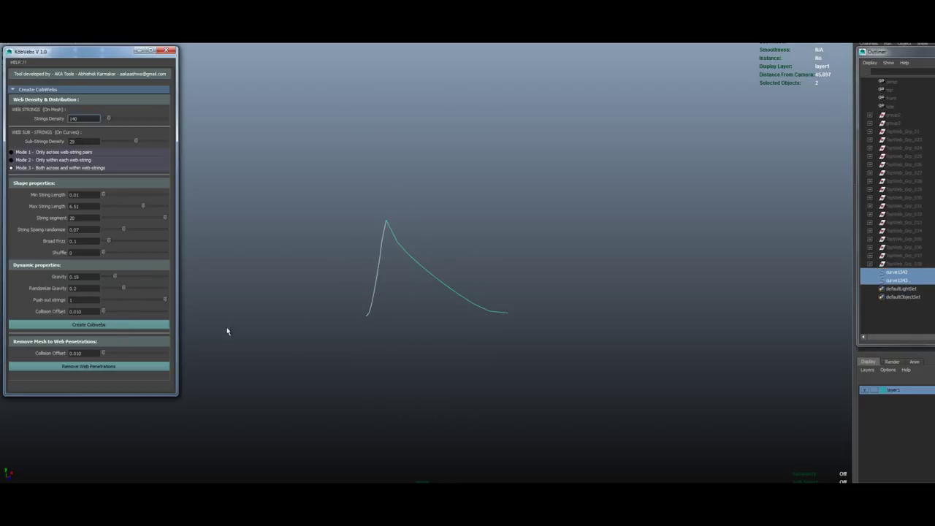
mouse_move(373, 322)
alt+mouse_down()
mouse_move(530, 307)
mouse_move(369, 310)
mouse_move(341, 319)
alt+mouse_up()
click(117, 288)
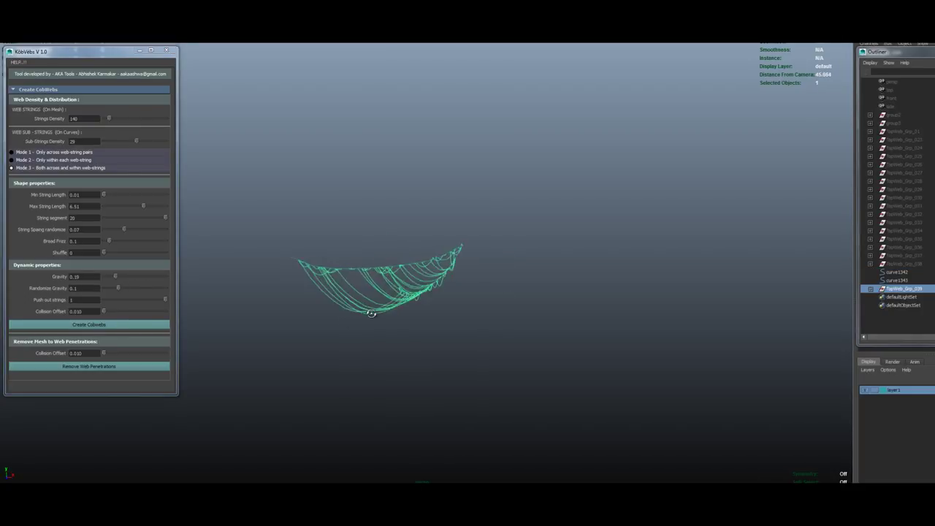
click(126, 276)
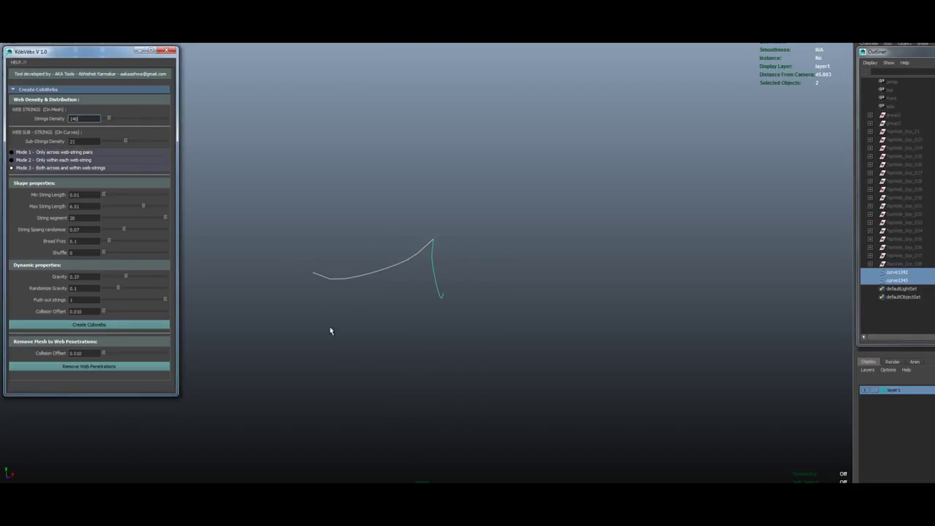
key(g)
alt+drag(365, 338, 333, 369)
mouse_move(192, 340)
alt+mouse_down()
mouse_move(325, 349)
mouse_move(358, 365)
mouse_move(344, 349)
mouse_move(329, 257)
mouse_move(382, 306)
mouse_move(443, 278)
mouse_move(438, 292)
mouse_move(455, 317)
alt+mouse_up()
key(g)
mouse_move(392, 259)
mouse_down()
mouse_move(284, 290)
mouse_move(358, 302)
mouse_move(343, 307)
mouse_up()
drag(108, 209, 106, 210)
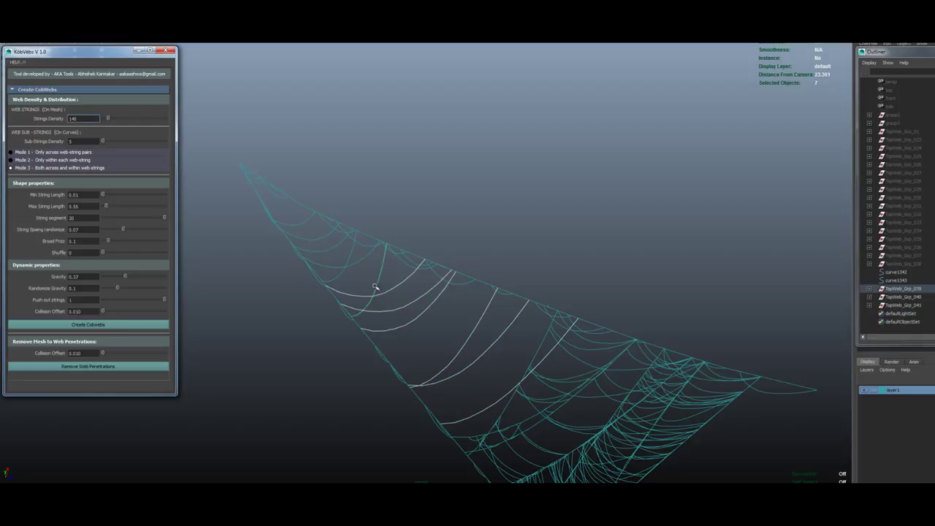
- Generate dense webs at Sub-Strings Density 50, trying Max String Length 1.55 and 0.88, undoing each
click(106, 324)
drag(103, 141, 164, 141)
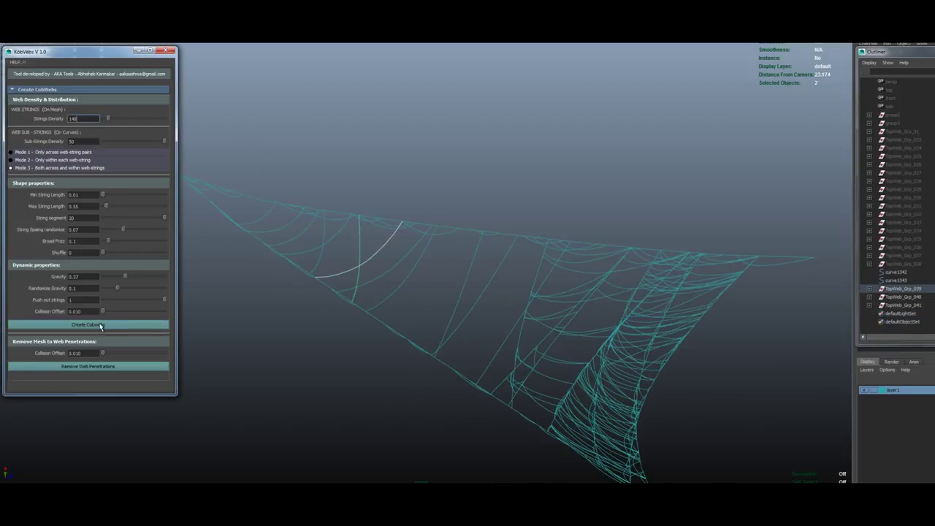
alt+drag(344, 338, 358, 340)
drag(106, 205, 113, 208)
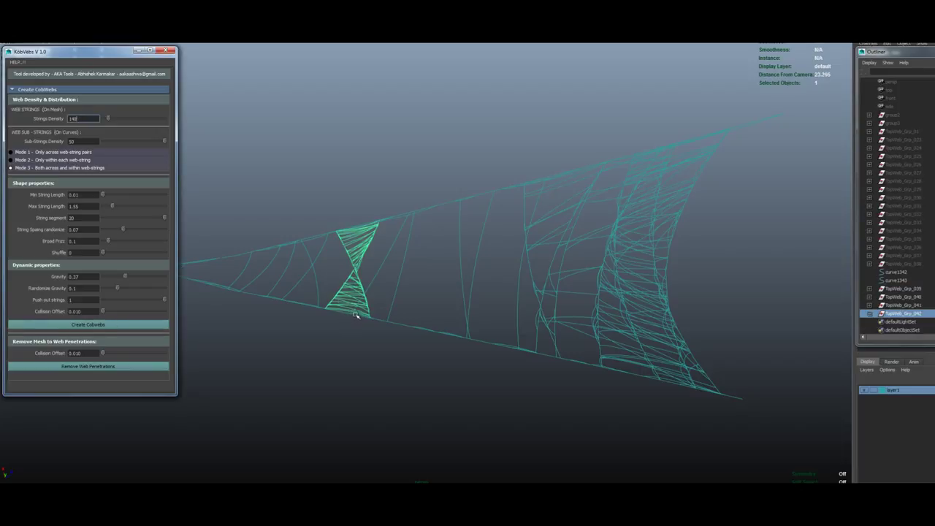
alt+drag(356, 316, 122, 216)
key(ctrl+z)
click(109, 207)
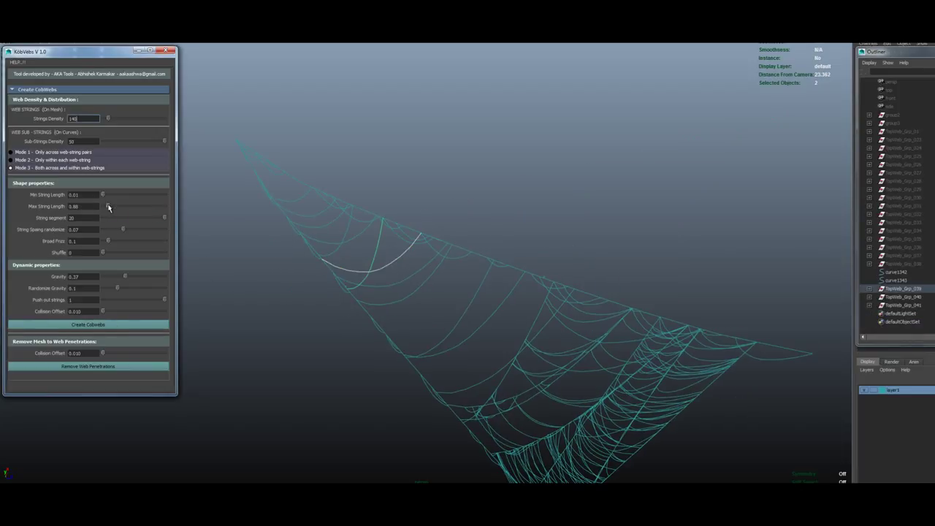
alt+drag(346, 276, 94, 216)
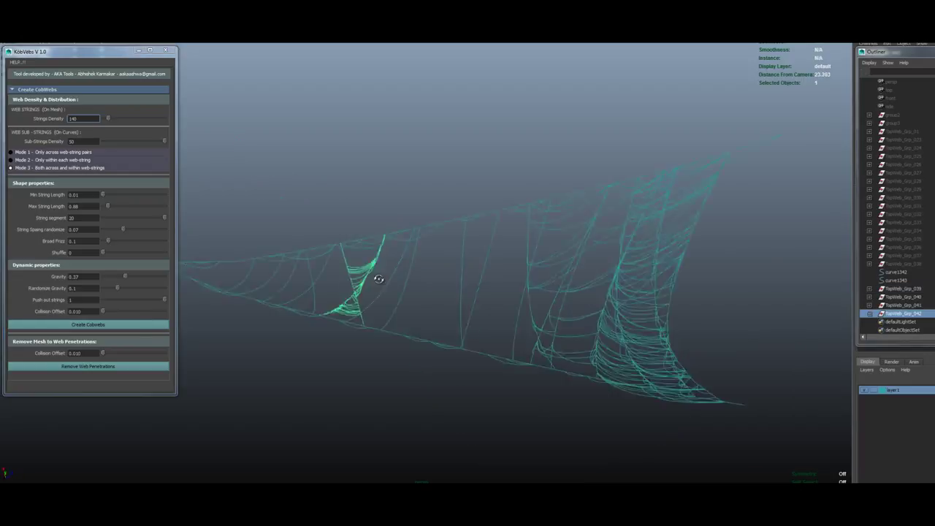
key(ctrl+z)
- Re-enter Max String Length as 0.70 to add denser cobweb patches, then orbit to inspect them
click(87, 208)
key(BackSpace)
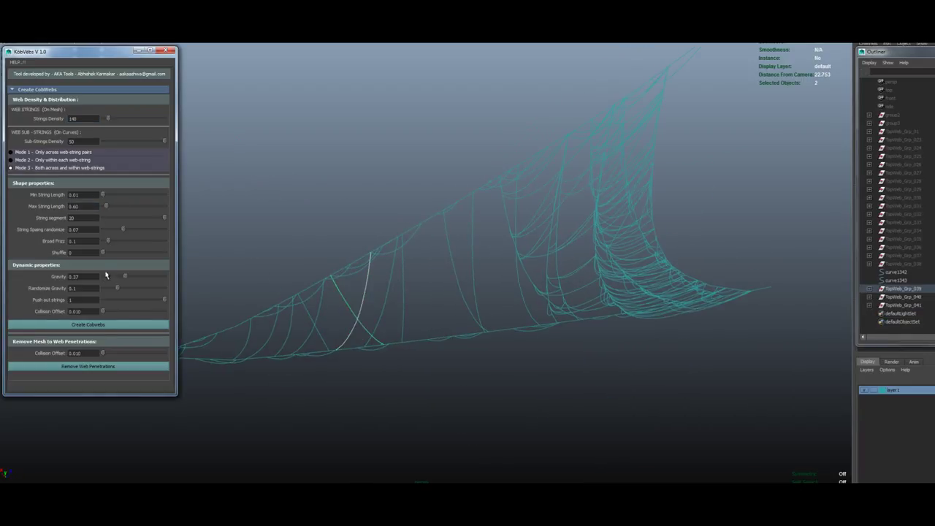
mouse_move(372, 295)
alt+mouse_down()
mouse_move(299, 287)
mouse_move(409, 256)
mouse_move(387, 241)
alt+mouse_up()
key(ctrl+z)
click(86, 207)
key(BackSpace)
key(BackSpace)
key(BackSpace)
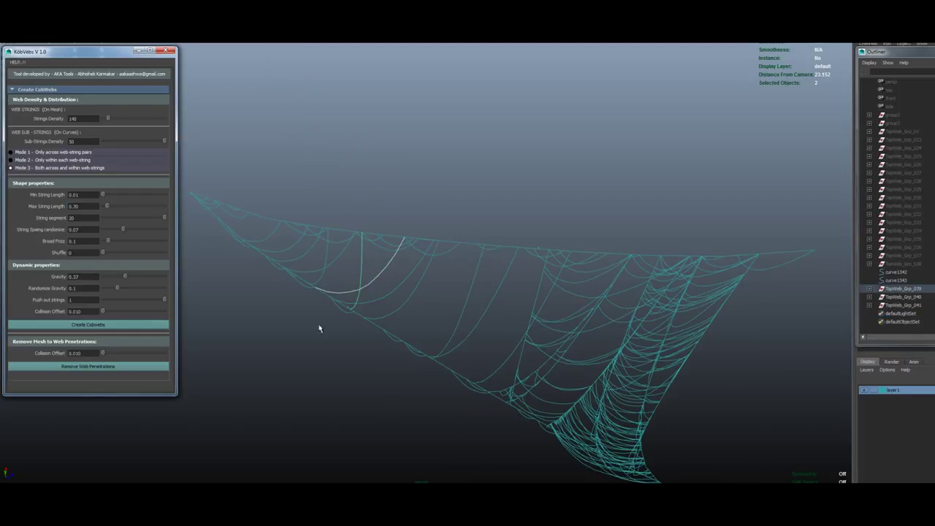
mouse_move(330, 290)
alt+mouse_down()
mouse_move(330, 268)
mouse_move(337, 318)
alt+mouse_up()
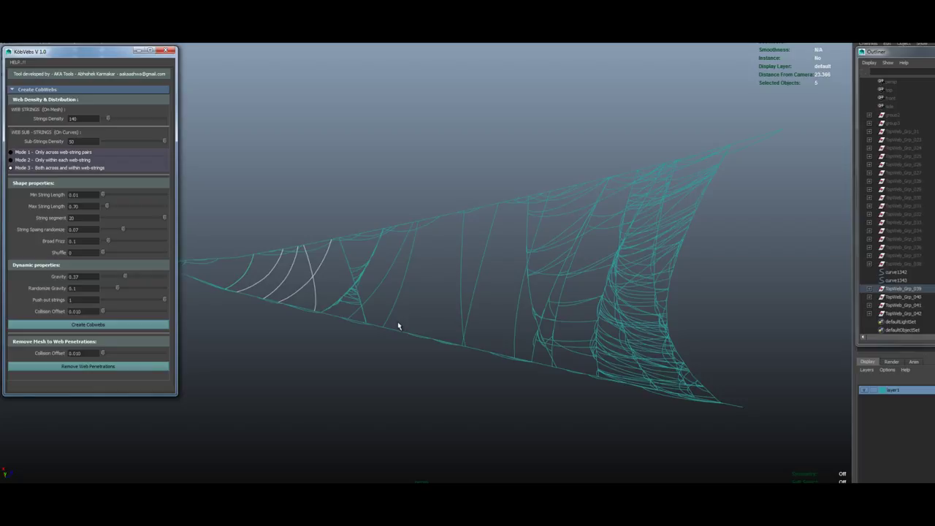
mouse_move(401, 209)
alt+mouse_down()
mouse_move(411, 290)
mouse_move(388, 288)
alt+mouse_up()
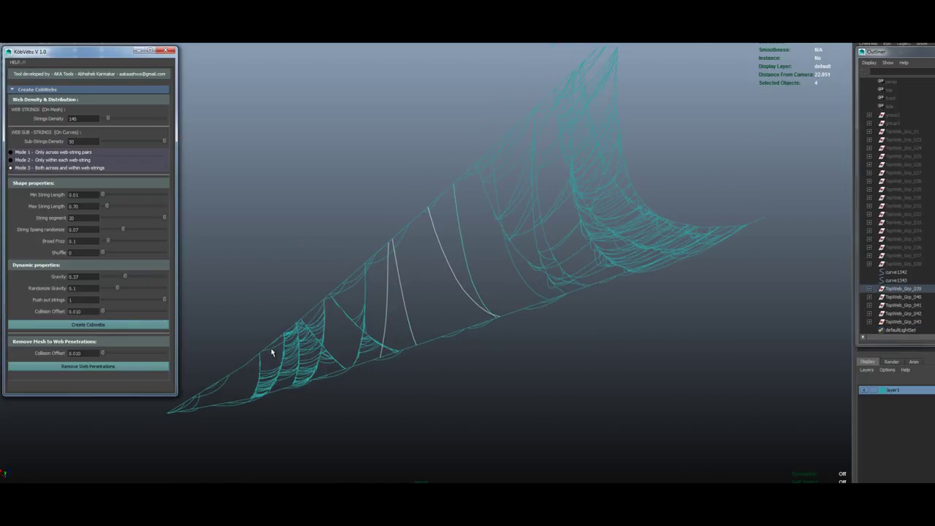
alt+drag(375, 375, 333, 372)
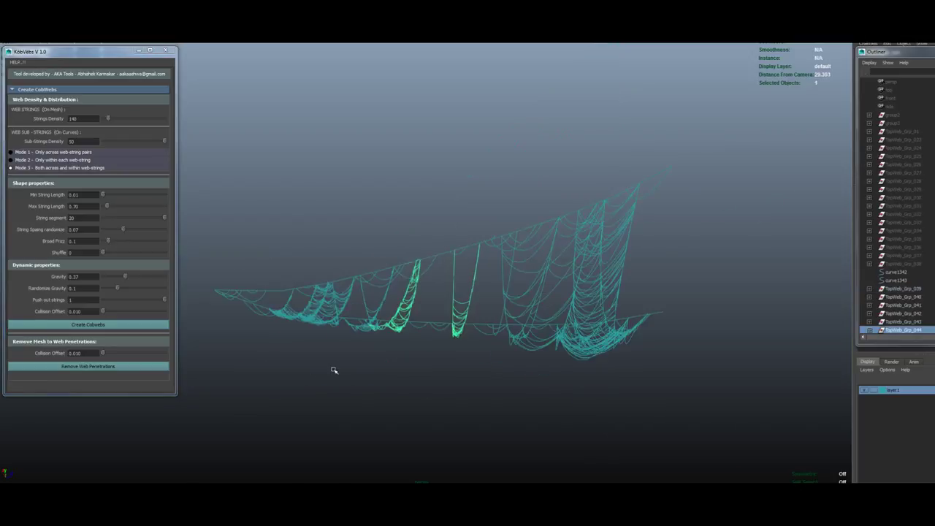
mouse_move(172, 378)
alt+mouse_down()
mouse_move(324, 328)
mouse_move(396, 399)
mouse_move(470, 287)
alt+mouse_up()
mouse_move(397, 310)
alt+mouse_down()
mouse_move(382, 265)
mouse_move(536, 390)
mouse_move(444, 390)
alt+mouse_up()
- Set Sub-Strings Density to 14 and Shuffle to 1 to vary the tangled webs
drag(112, 144, 94, 143)
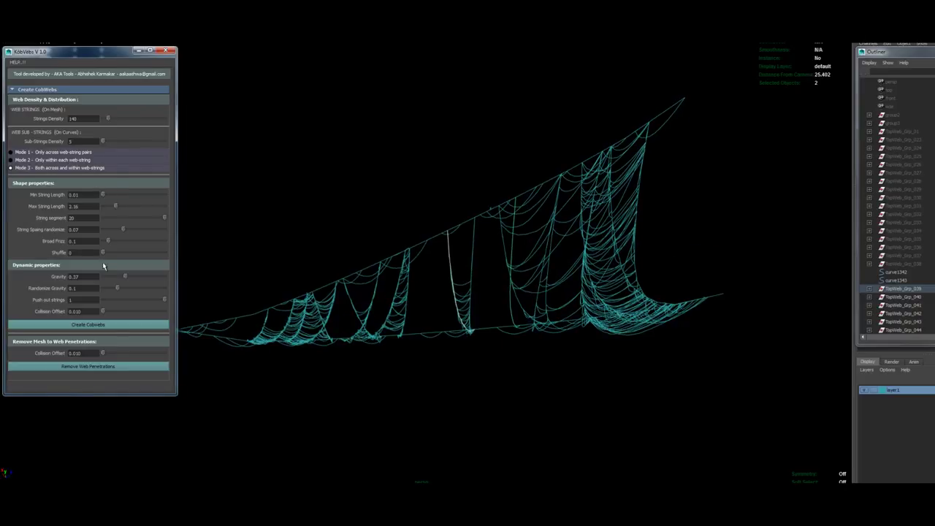
drag(102, 252, 164, 253)
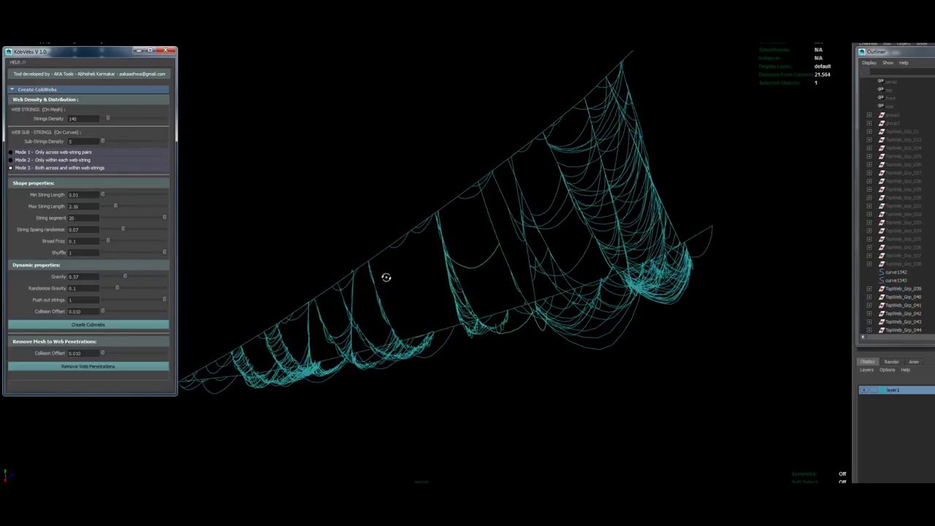
alt+drag(386, 277, 386, 357)
drag(103, 141, 114, 141)
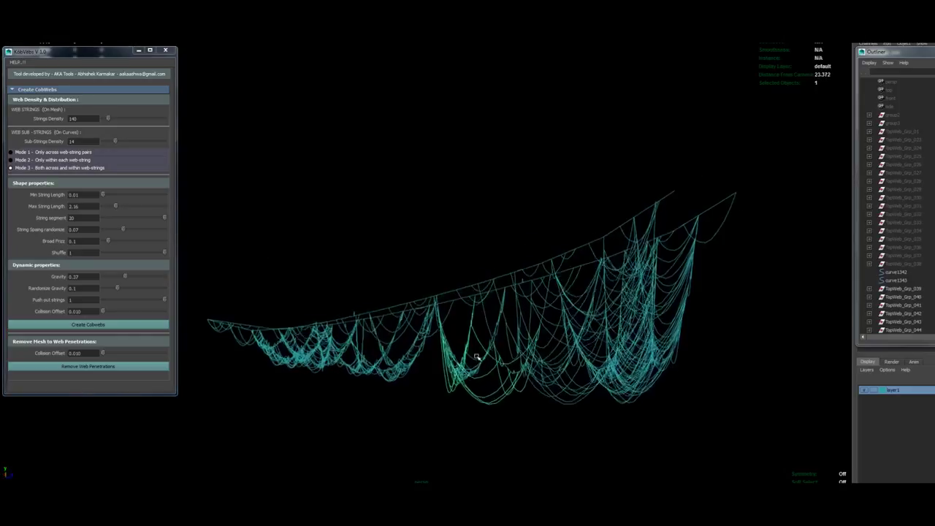
alt+drag(289, 318, 481, 327)
- Adjust Max String Length, trying 0.81 and 1.40, then settling on 1.50
drag(115, 206, 108, 206)
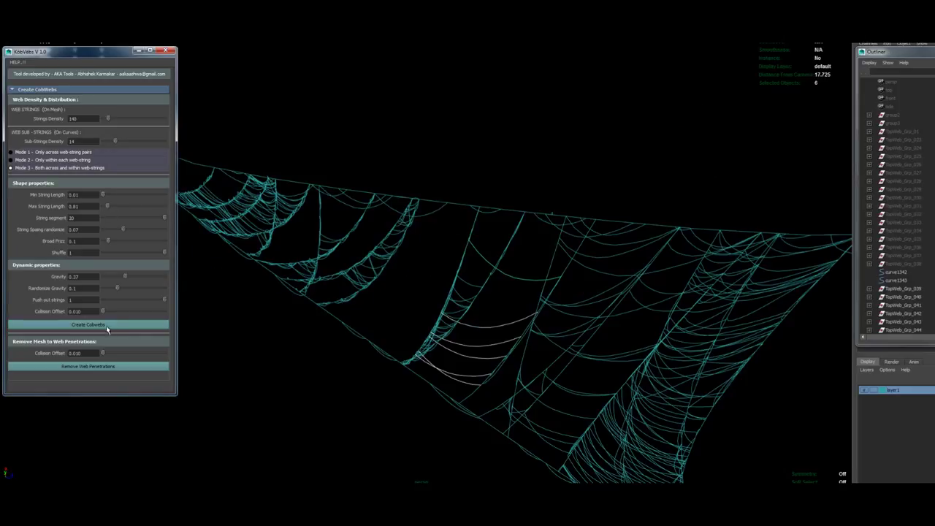
mouse_move(410, 322)
alt+mouse_down()
mouse_move(325, 329)
mouse_move(321, 357)
mouse_move(365, 260)
mouse_move(192, 271)
alt+mouse_up()
click(388, 323)
alt+drag(399, 320, 370, 261)
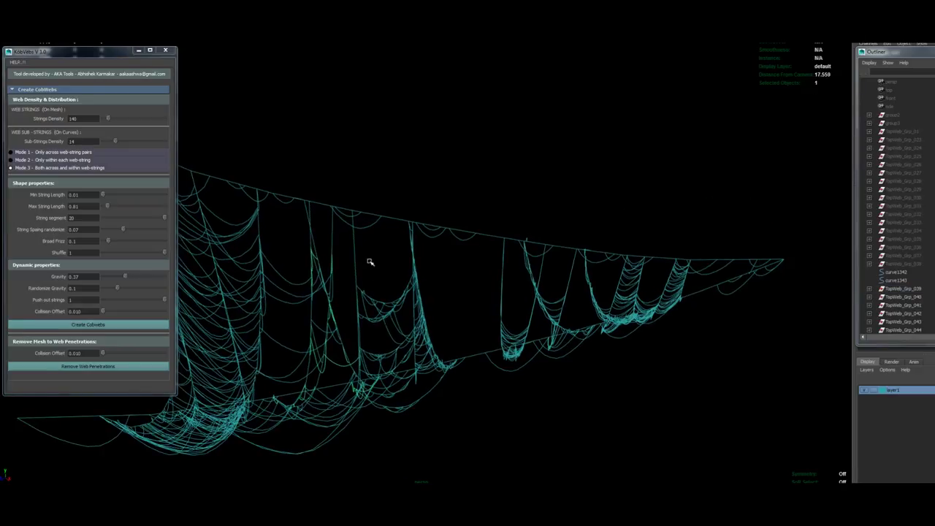
drag(107, 206, 111, 208)
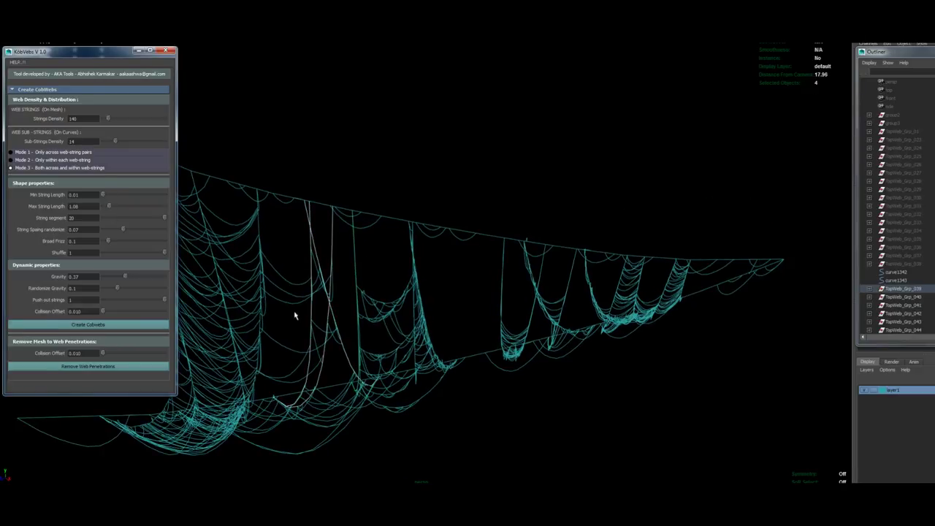
click(355, 277)
click(27, 208)
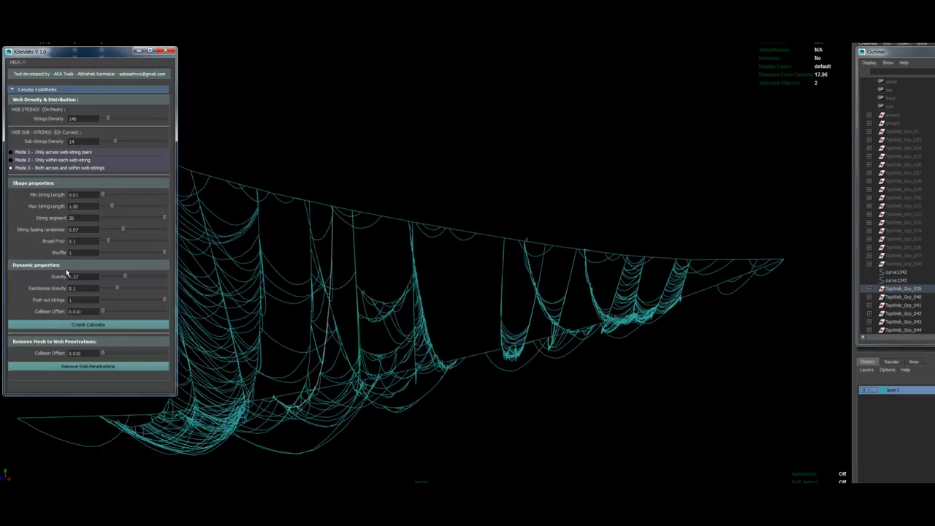
- Select one of the two guide curves and generate webs across string pairs with Mode 1
mouse_move(316, 295)
alt+mouse_down()
mouse_move(349, 280)
mouse_move(363, 229)
alt+mouse_up()
click(361, 235)
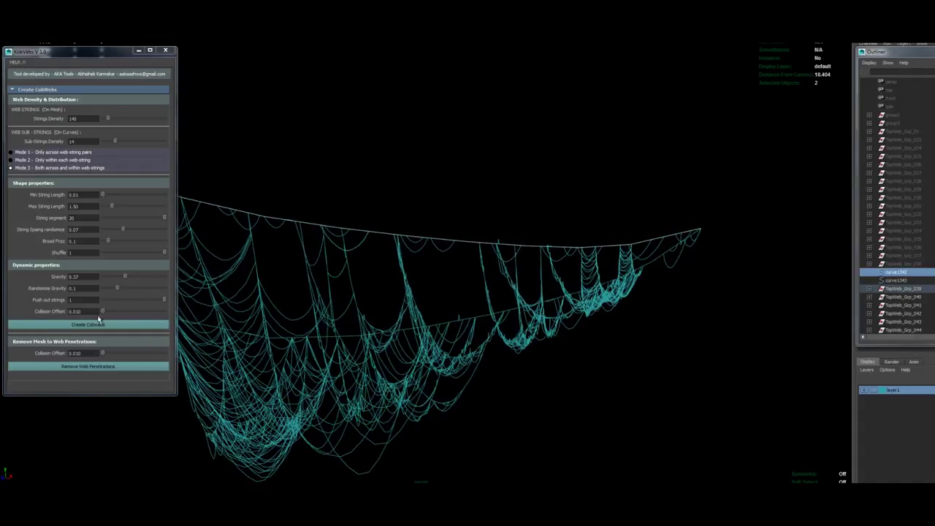
alt+drag(358, 301, 387, 304)
click(10, 152)
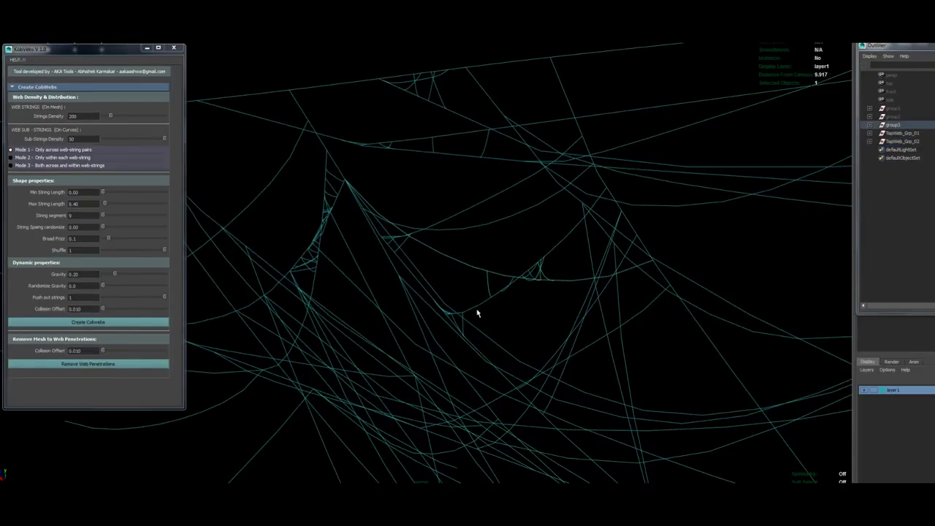
- Orbit around the new Mode 1 webs and the cobweb-draped sphere
alt+drag(476, 313, 509, 305)
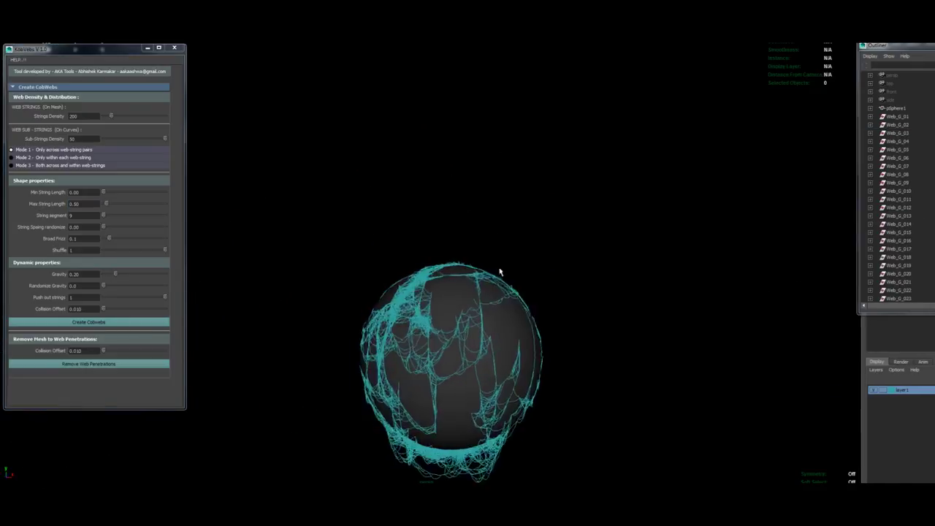
mouse_move(501, 270)
alt+mouse_down()
mouse_move(574, 203)
mouse_move(714, 200)
mouse_move(458, 273)
mouse_move(85, 277)
mouse_move(476, 406)
mouse_move(490, 330)
mouse_move(668, 298)
mouse_move(637, 282)
mouse_move(444, 317)
mouse_move(467, 326)
mouse_move(412, 368)
mouse_move(563, 367)
mouse_move(570, 304)
mouse_move(797, 398)
alt+mouse_up()
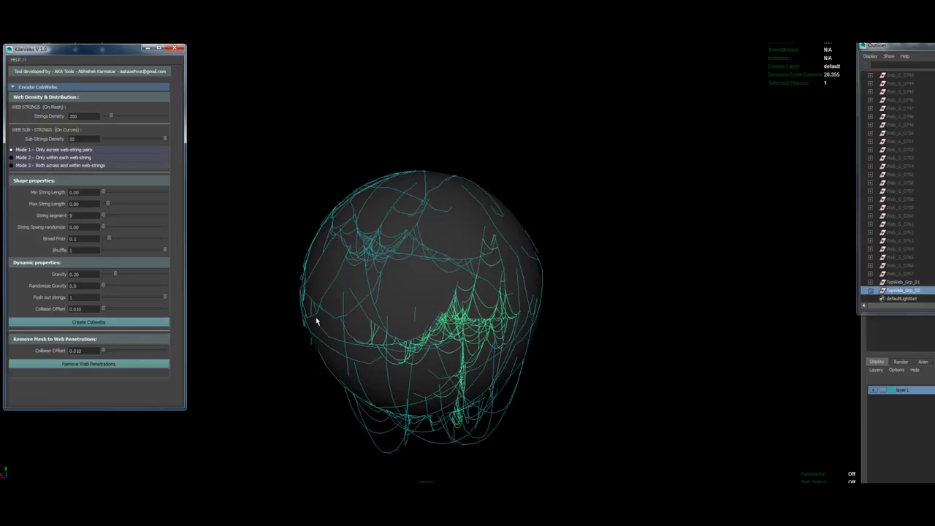
- Marquee-select the web curves on the sphere and create dense cobwebs between them
click(316, 321)
alt+drag(309, 309, 463, 275)
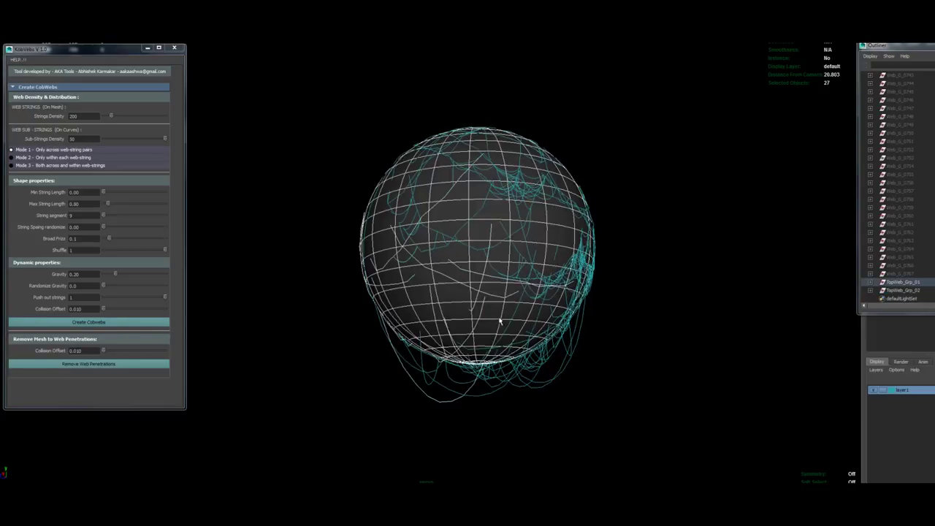
drag(261, 157, 420, 314)
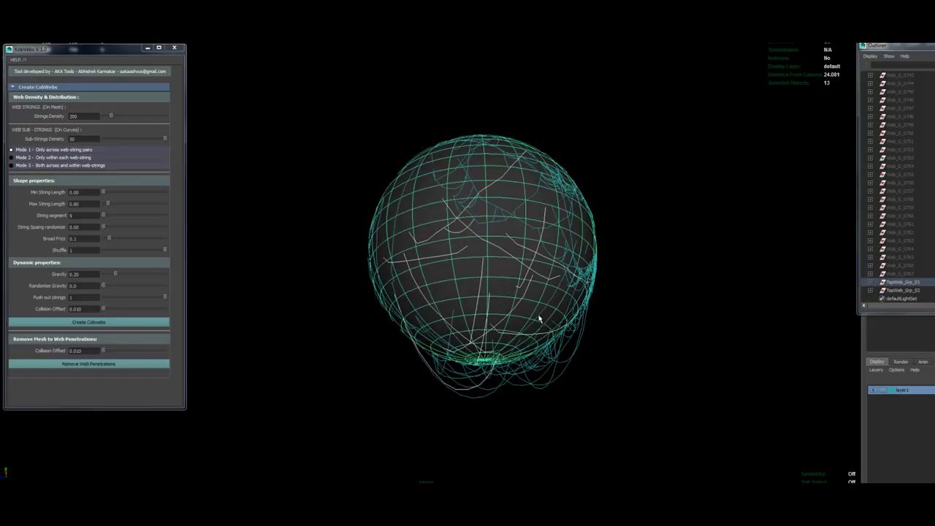
alt+drag(540, 314, 562, 321)
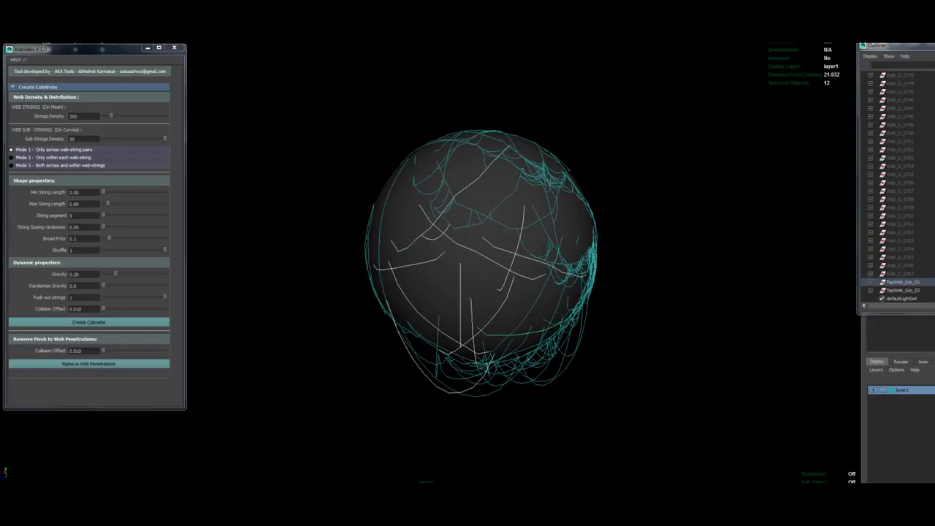
click(125, 322)
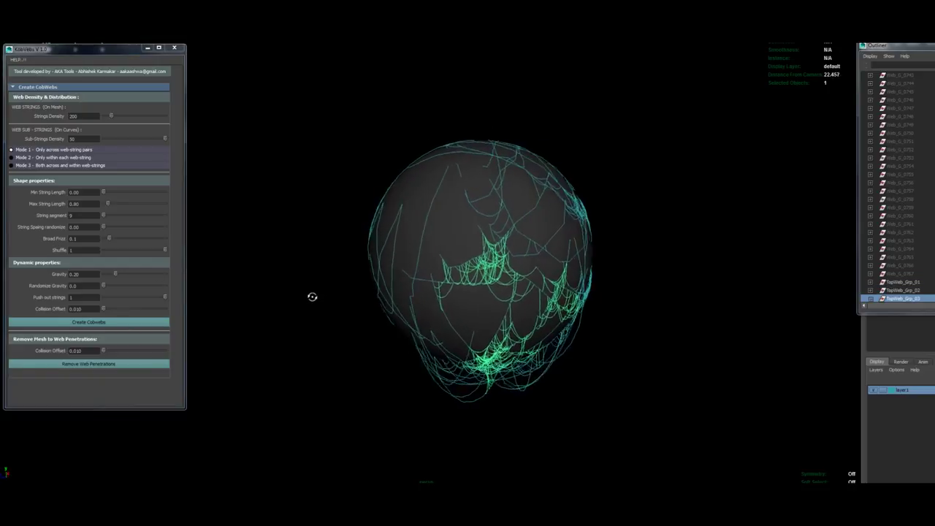
- Inspect the new dense webs and select several web curves on the sphere
alt+drag(298, 309, 379, 276)
mouse_move(351, 208)
mouse_down()
mouse_move(392, 251)
mouse_move(431, 265)
mouse_up()
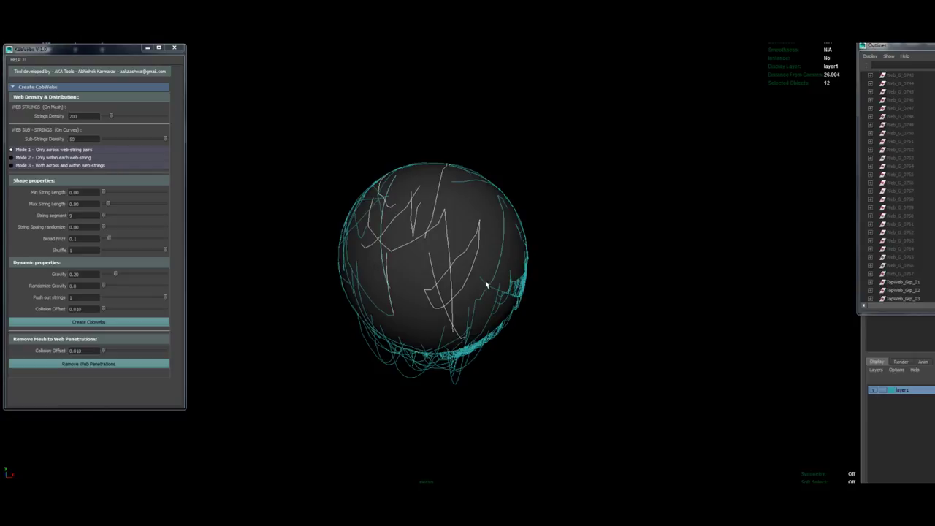
alt+drag(485, 284, 511, 288)
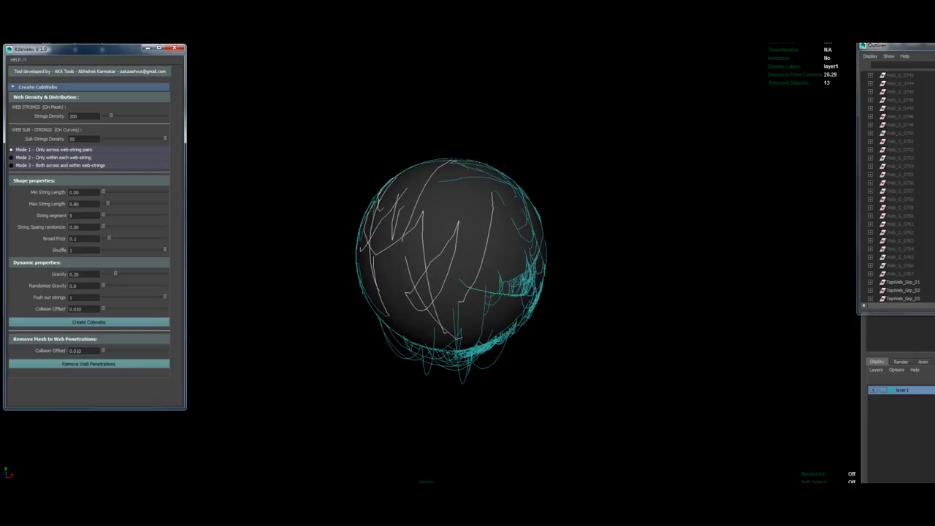